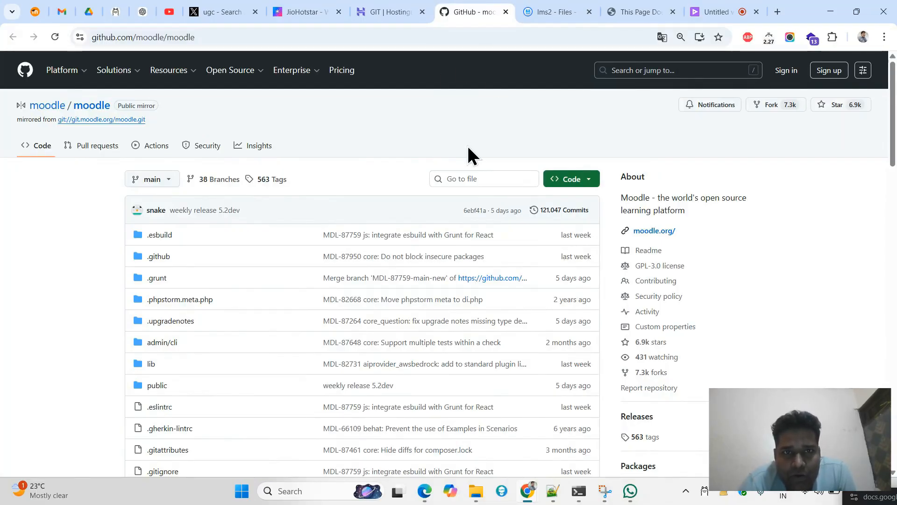
Step: Review the moodle/moodle repository page on GitHub and the lms2 folder in the hosting file manager
left_click(270, 37)
double_click(270, 38)
left_click(355, 141)
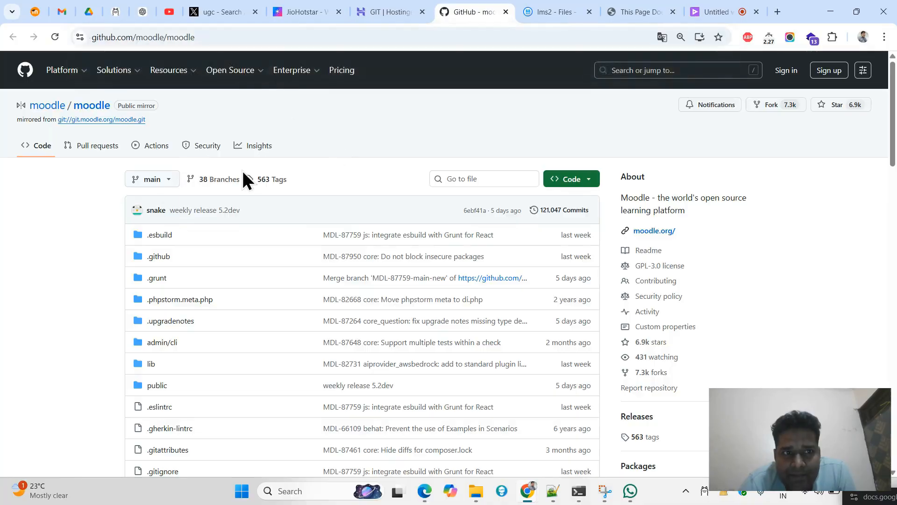
left_click(157, 181)
left_click(389, 139)
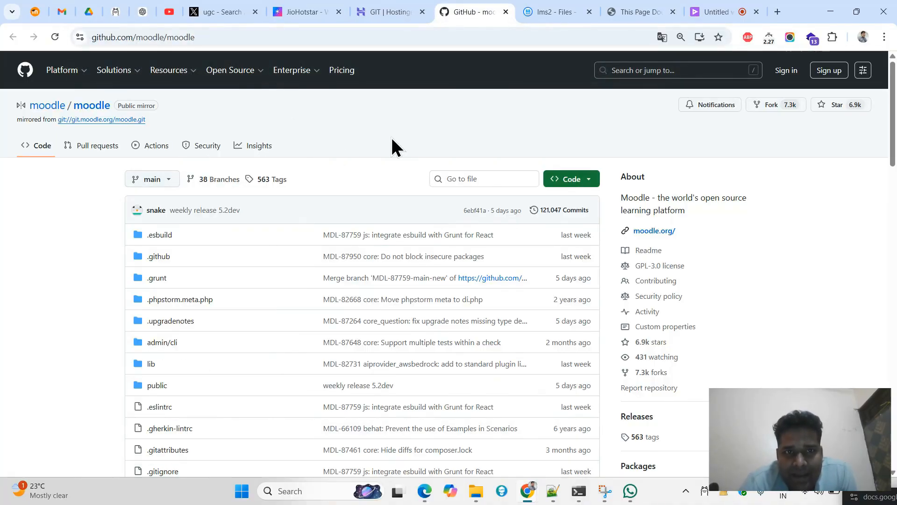
left_click(387, 11)
left_click(543, 10)
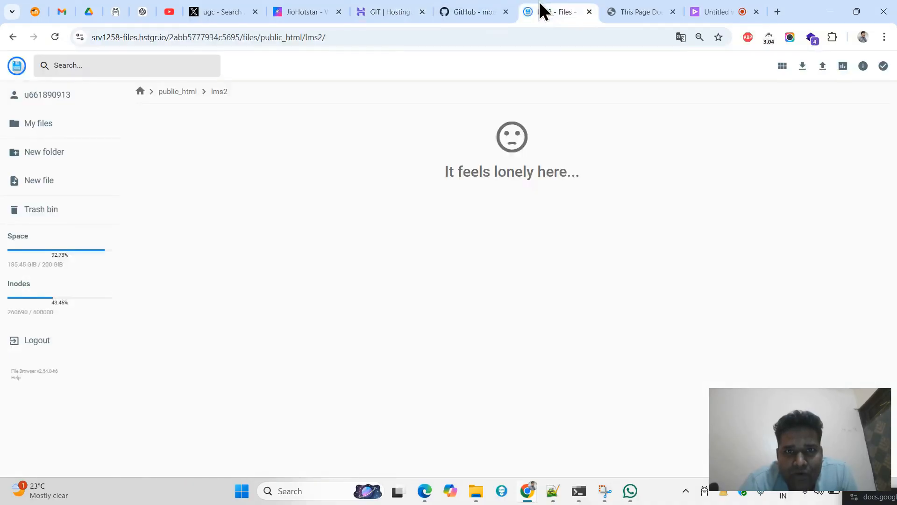
left_click(474, 11)
Step: Examine Hostinger's GIT page, covering the private repository section and the instructions and fields for creating a new repository
left_click(388, 11)
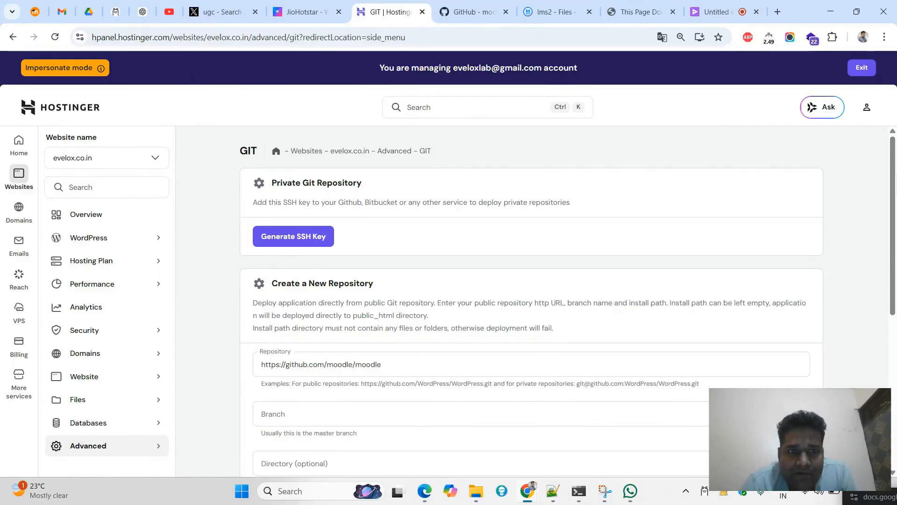
triple_click(327, 183)
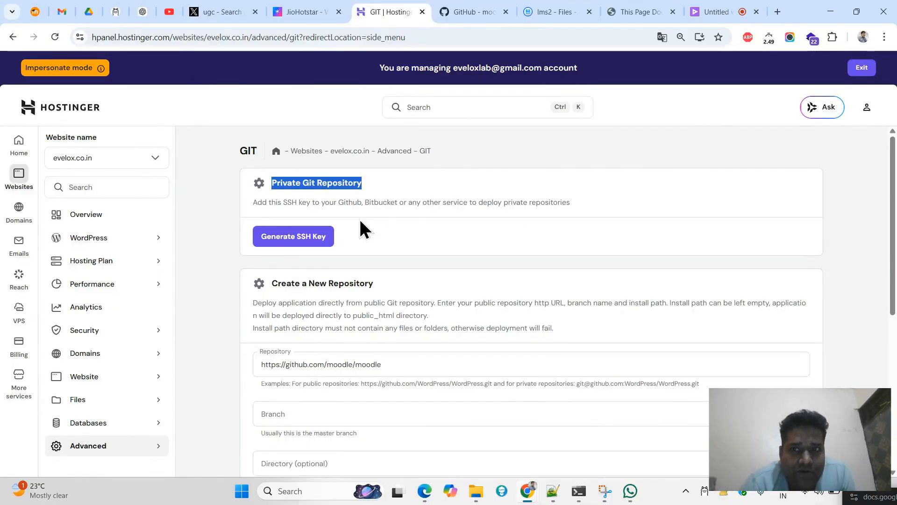
triple_click(537, 202)
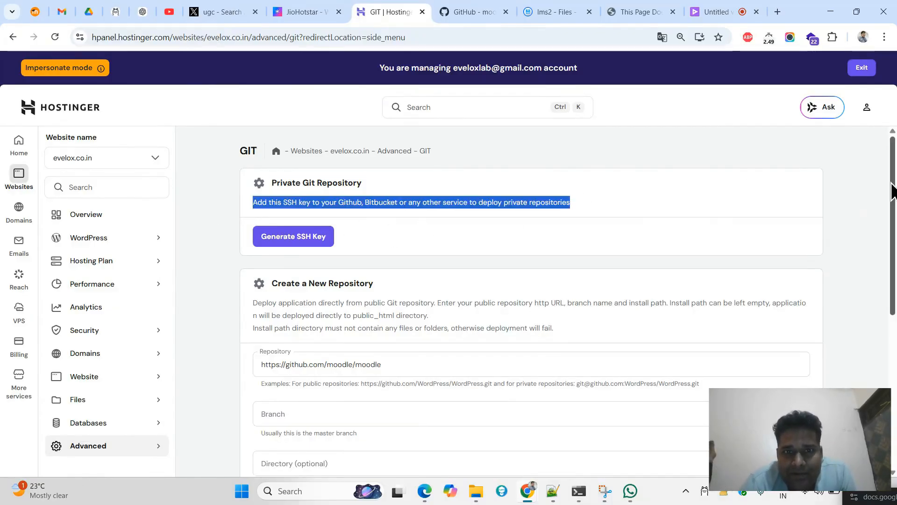
scroll(893, 192, "down", 3)
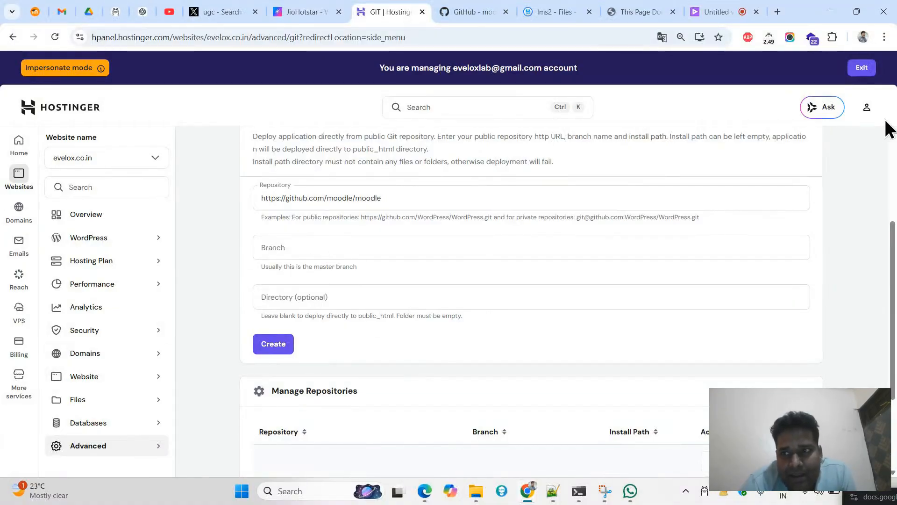
scroll(895, 175, "up", 4)
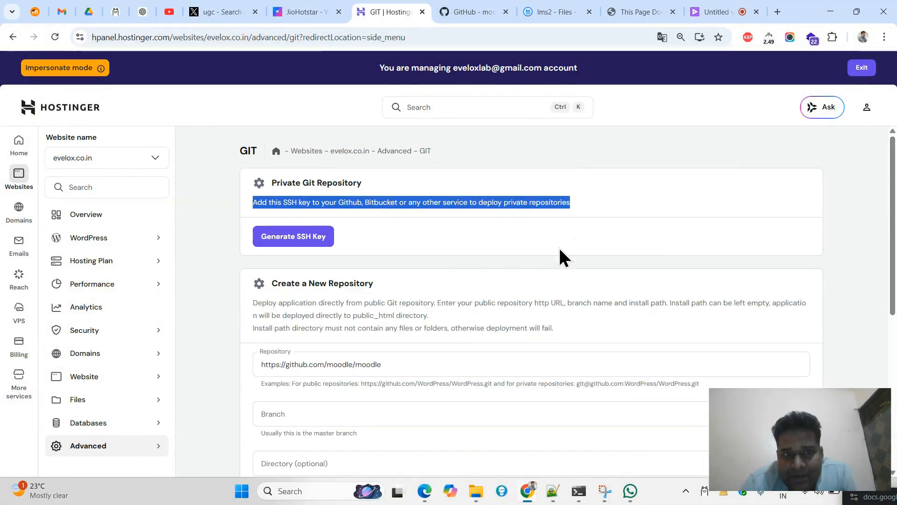
triple_click(330, 319)
left_click_drag(292, 283, 385, 287)
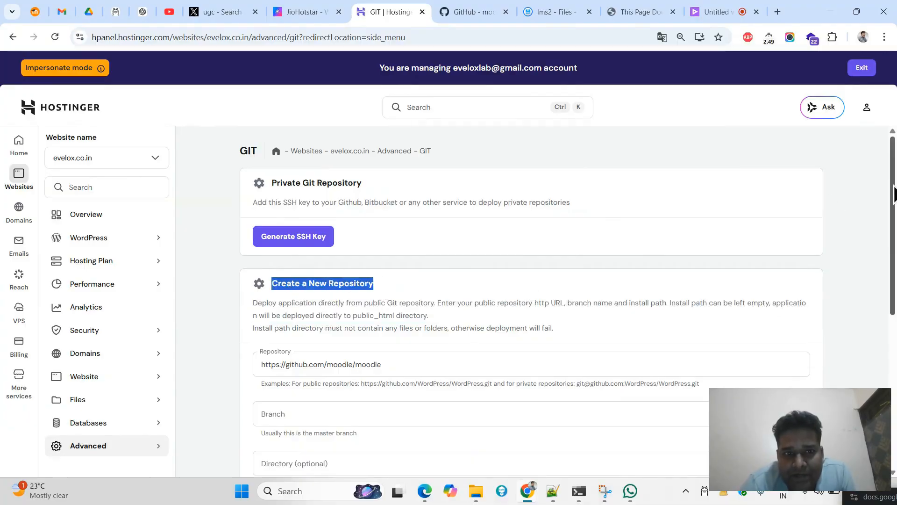
scroll(894, 193, "down", 2)
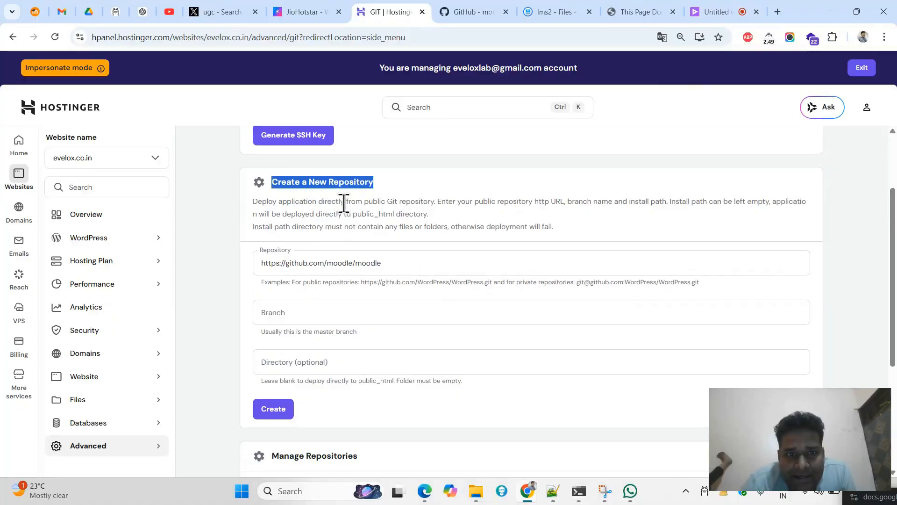
left_click_drag(372, 197, 558, 198)
left_click(433, 206)
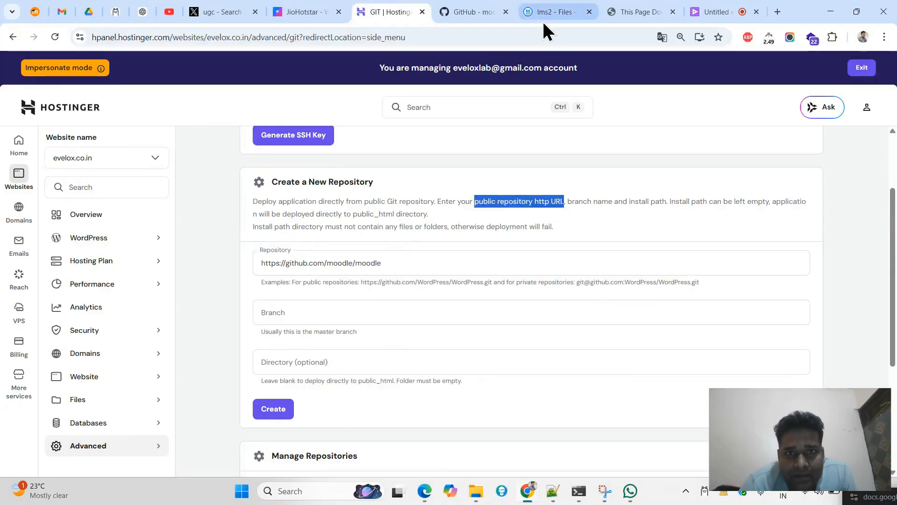
left_click(482, 10)
left_click(395, 10)
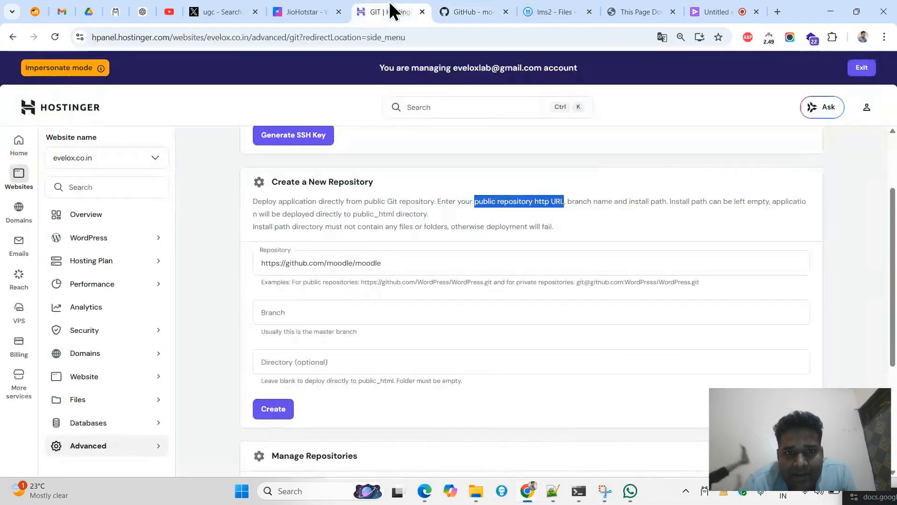
left_click_drag(896, 263, 894, 188)
left_click_drag(894, 192, 868, 142)
left_click(733, 152)
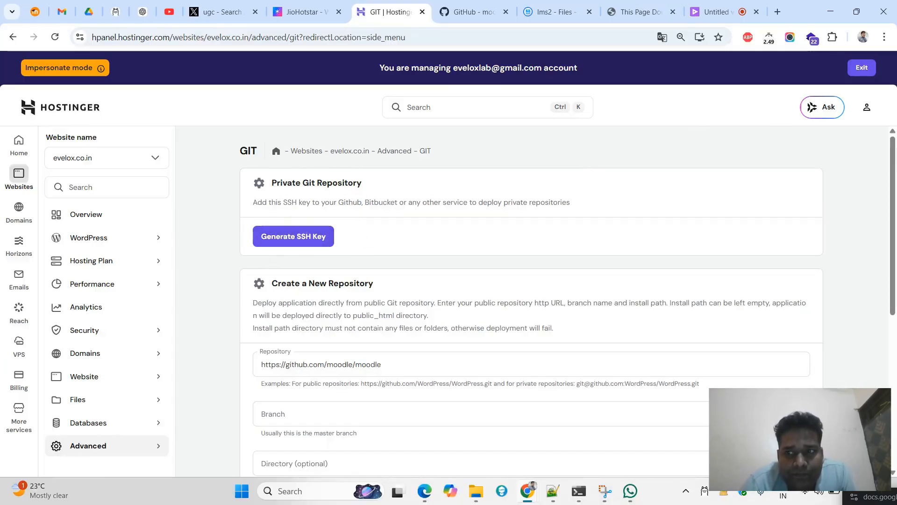
scroll(893, 157, "down", 3)
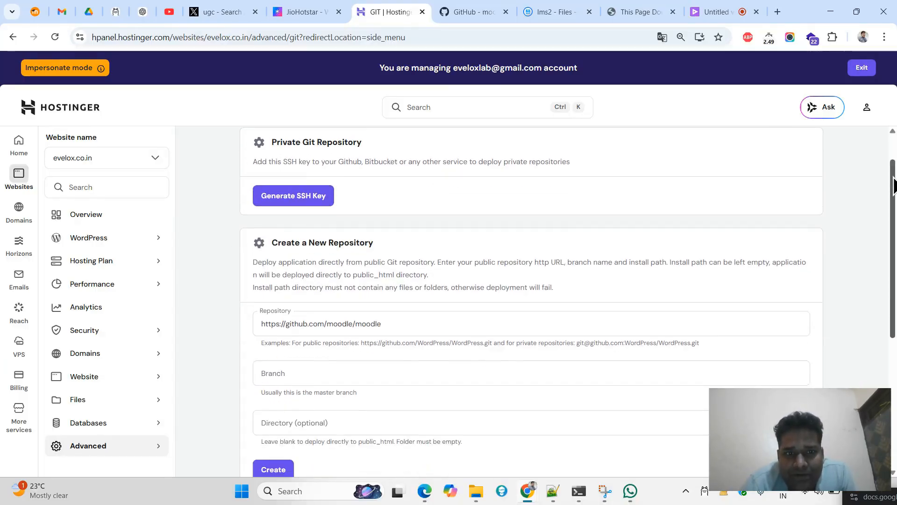
Step: Copy the moodle/moodle page address from GitHub and enter it as the repository URL in Hostinger's new repository form
left_click(498, 14)
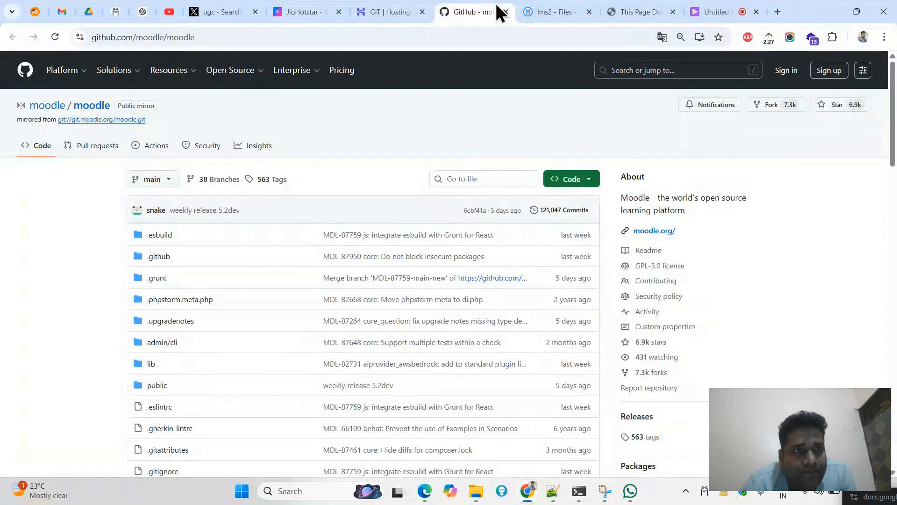
left_click(248, 34)
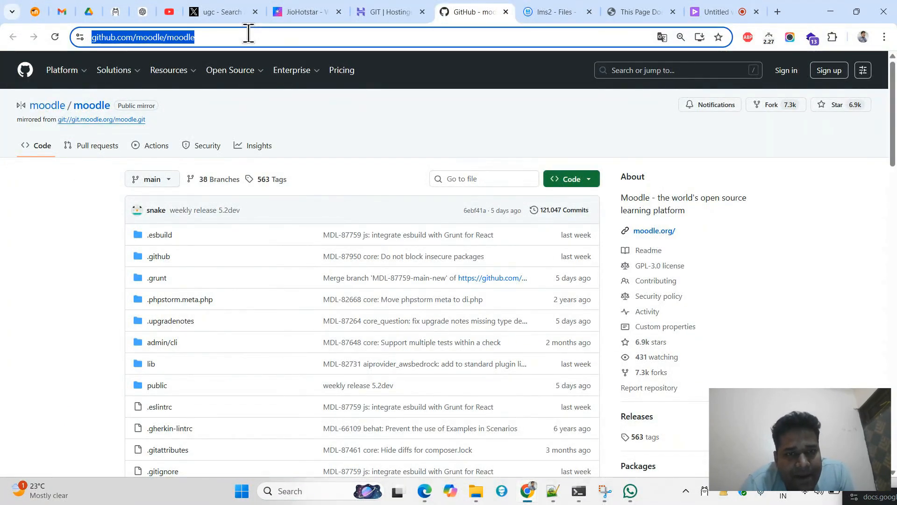
left_click(397, 12)
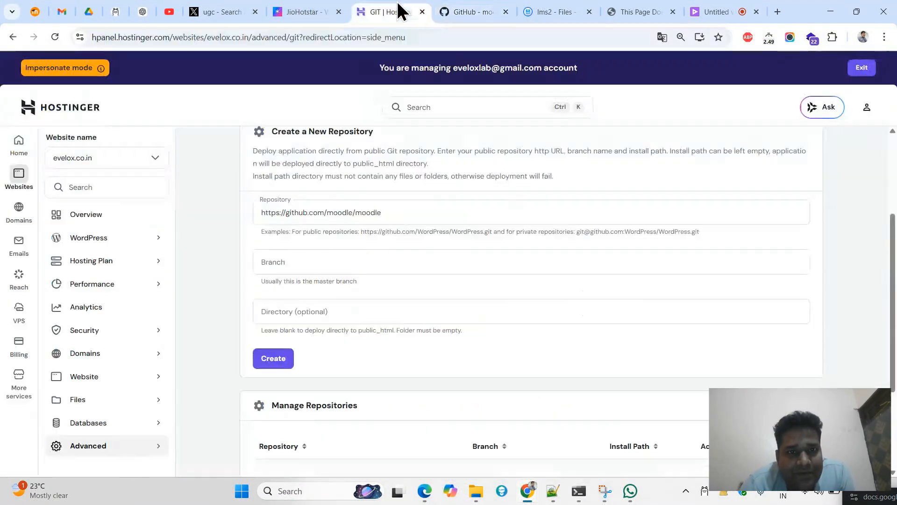
triple_click(439, 208)
left_click(438, 208)
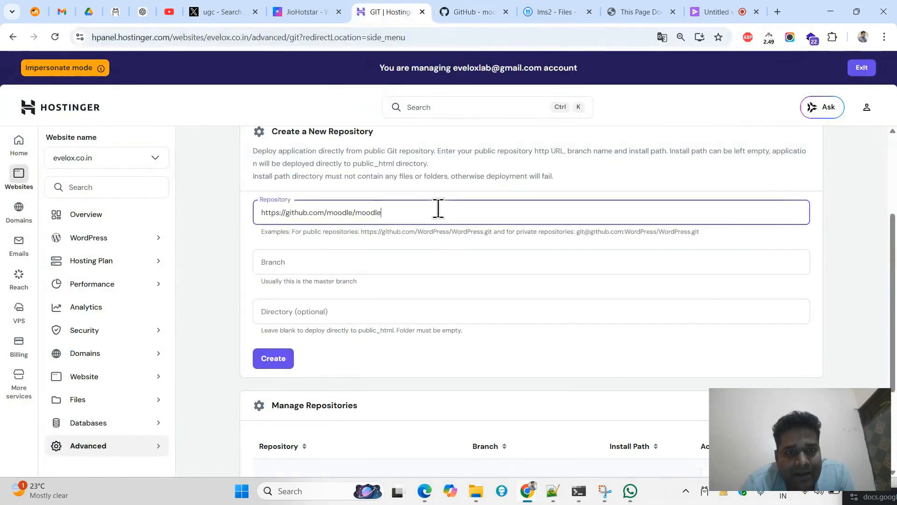
left_click(487, 12)
left_click(580, 182)
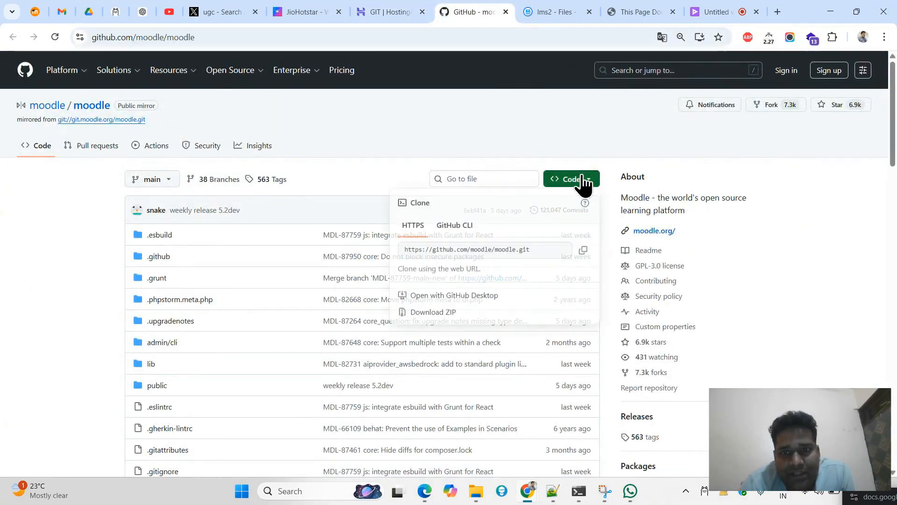
left_click(584, 252)
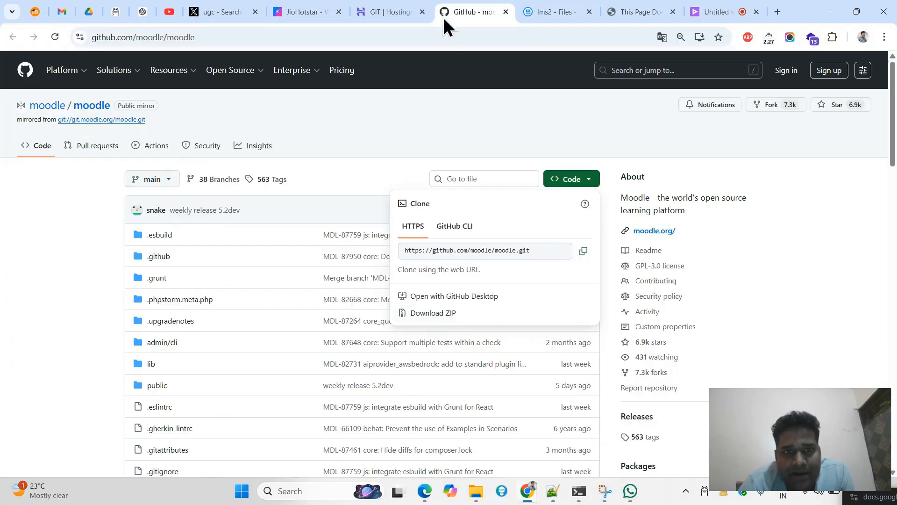
left_click(400, 11)
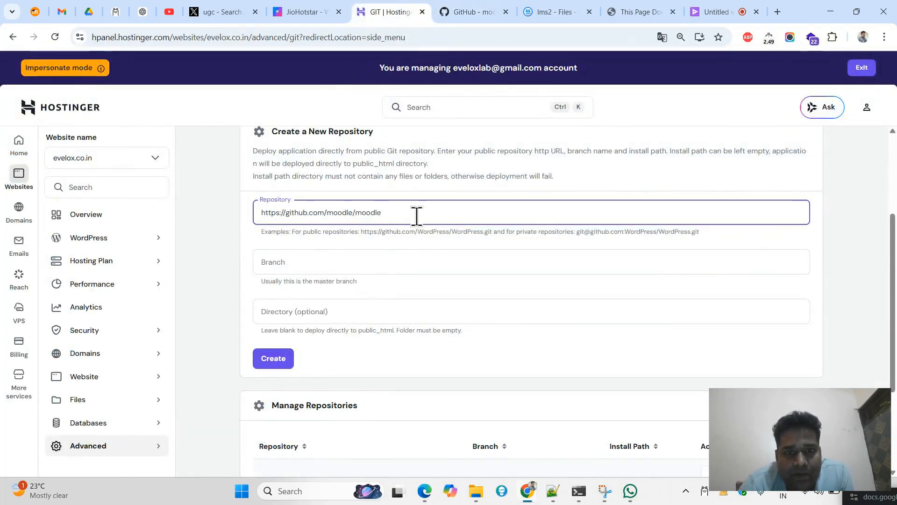
key("ctrl+a")
key("ctrl+v")
left_click(451, 262)
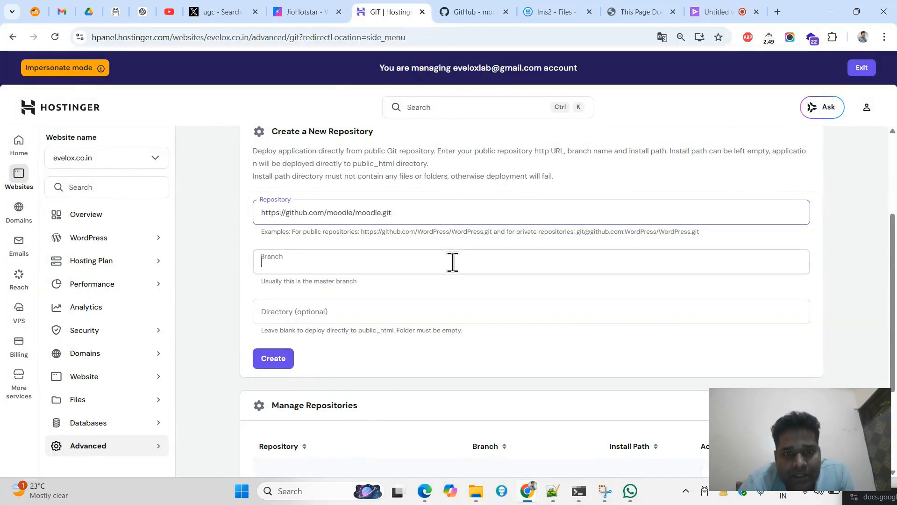
key("ctrl+f")
key("ctrl+v")
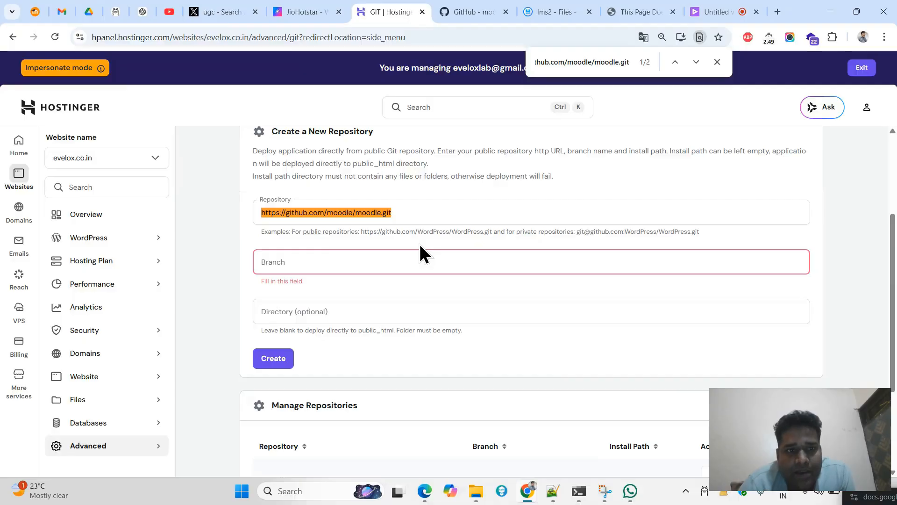
Step: On GitHub, filter the Moodle branches by MOODLE_50 and switch the repository to MOODLE_501_STABLE
left_click(456, 9)
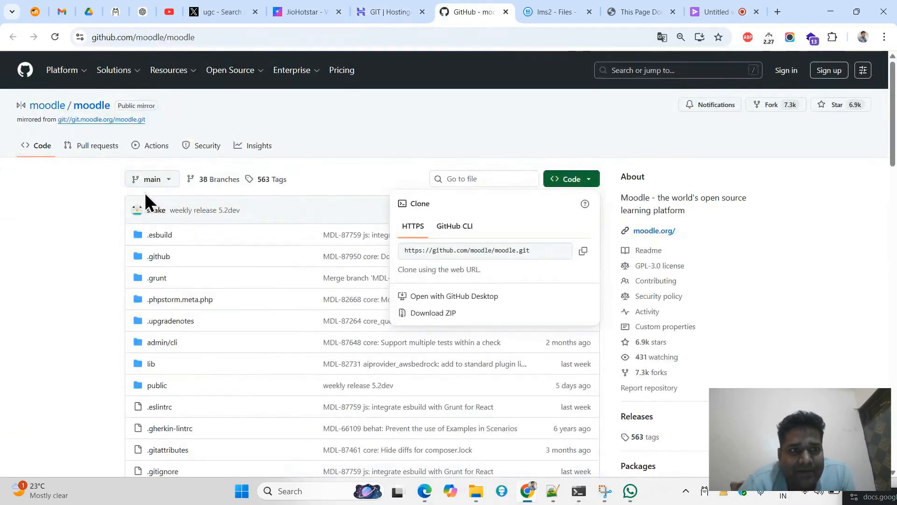
left_click(160, 186)
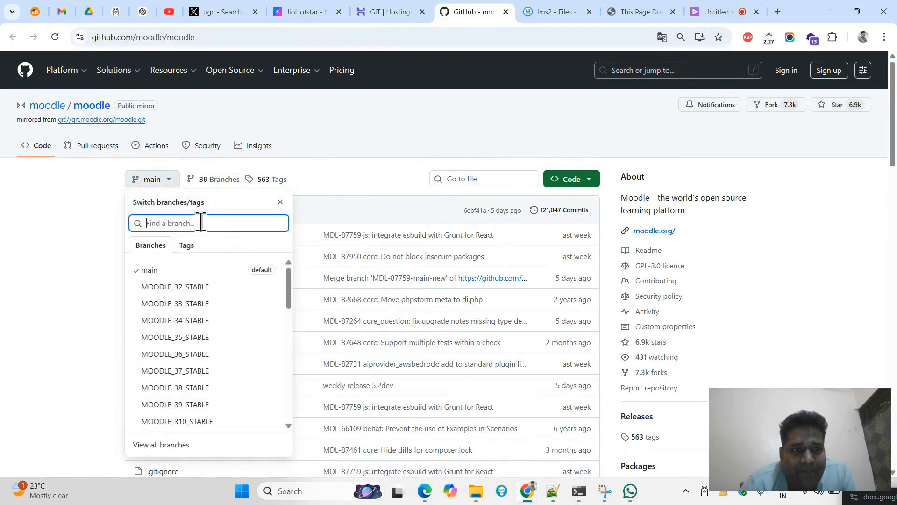
type("M")
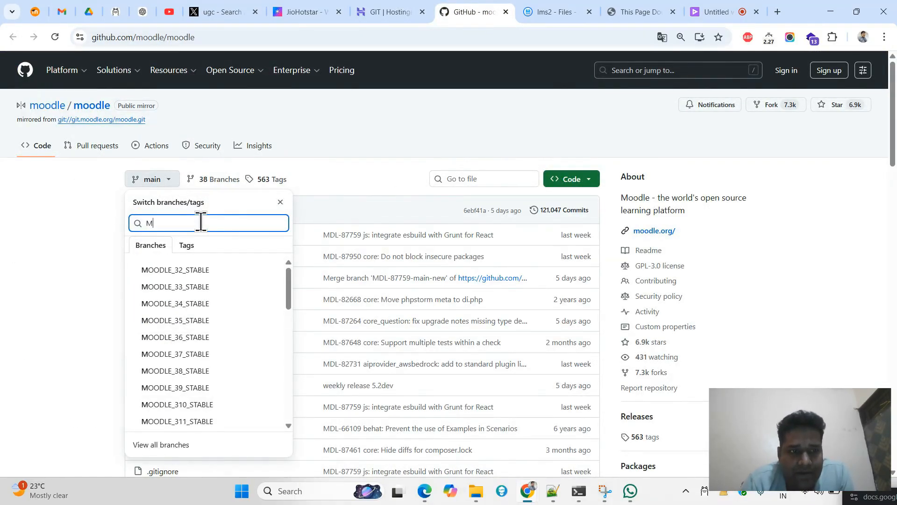
type("OODLE_4")
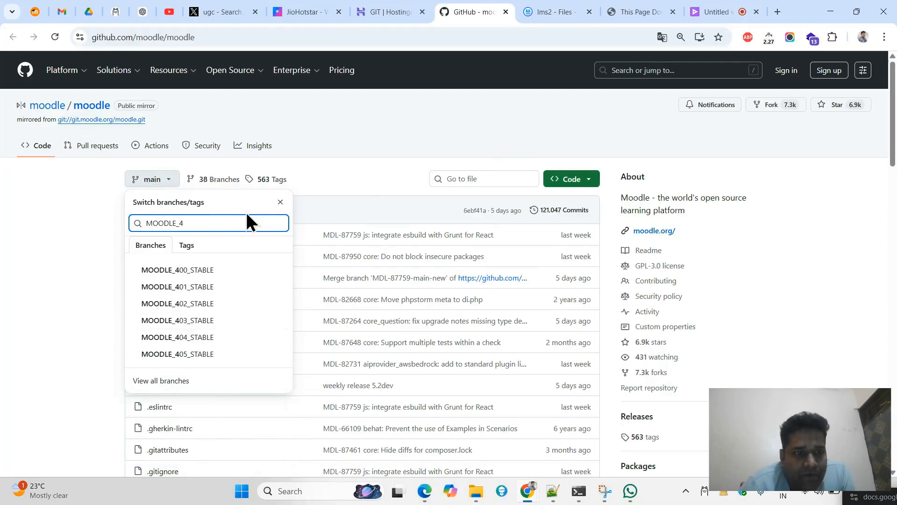
key("BackSpace")
type("50")
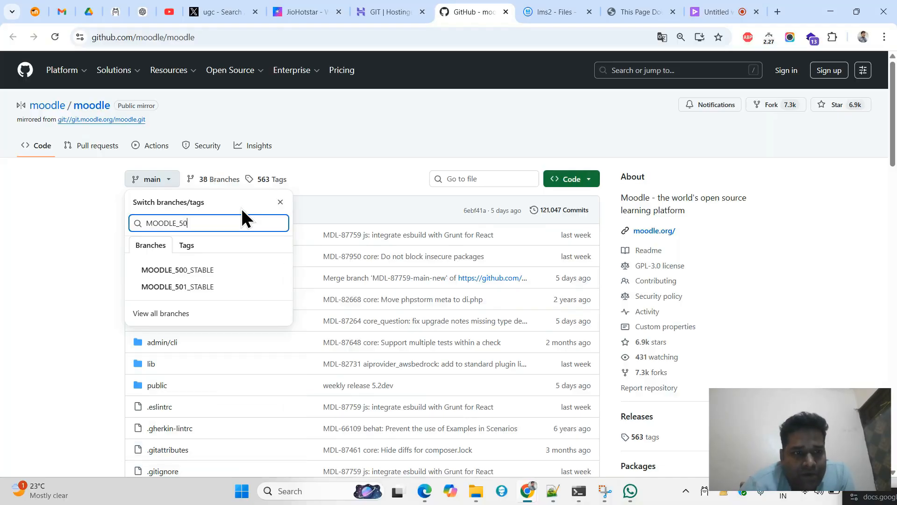
left_click(200, 286)
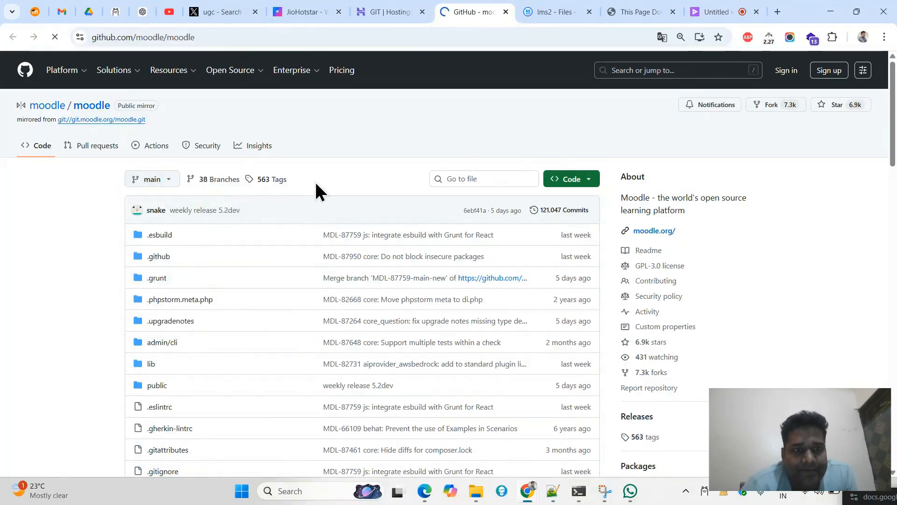
Step: Copy the branch name MOODLE_501_STABLE from the GitHub address into the Branch field of Hostinger's repository form
double_click(294, 38)
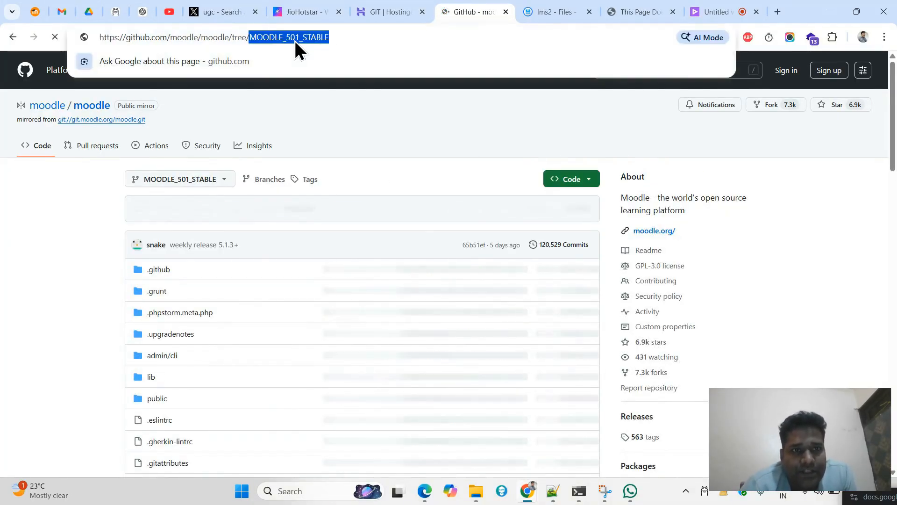
left_click(391, 11)
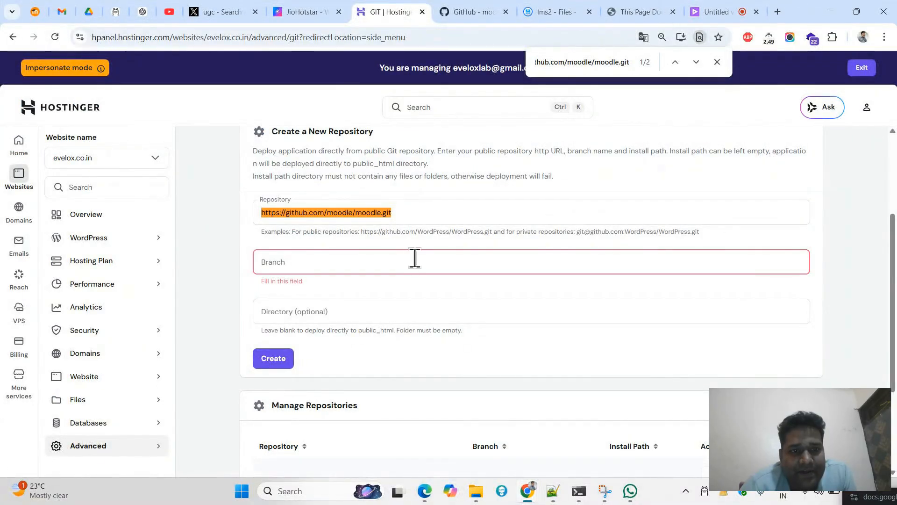
key("ctrl+v")
Step: Set the install directory to lms2, check the repository URL, and create the repository
left_click(406, 315)
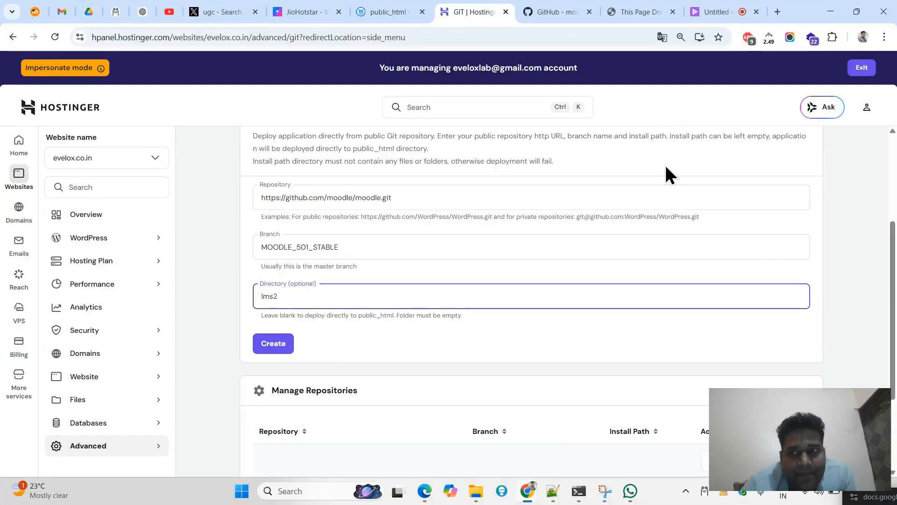
scroll(891, 235, "up", 1)
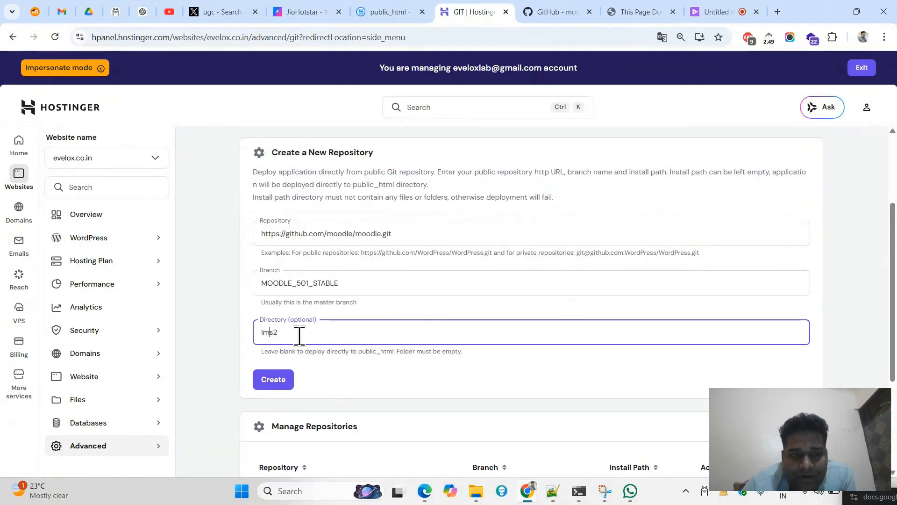
left_click(391, 233)
key("ctrl+a")
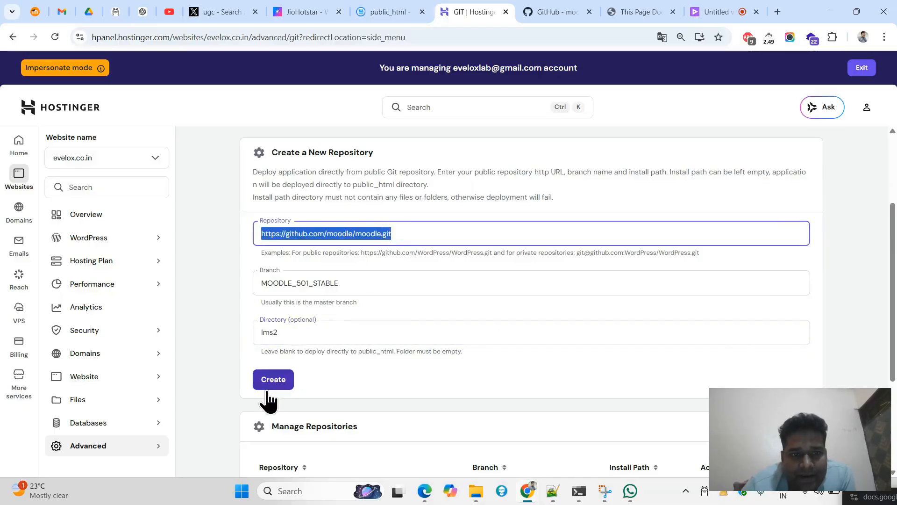
left_click(327, 367)
left_click(288, 381)
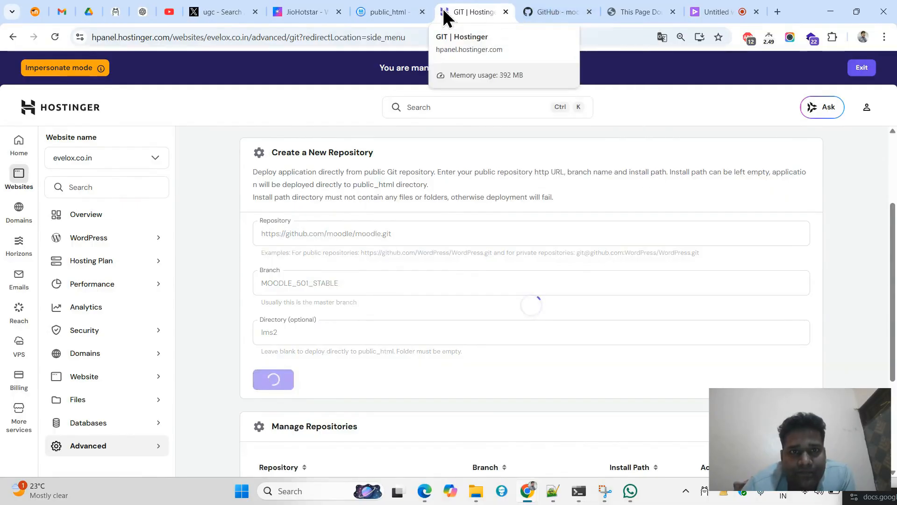
Step: Open the lms2 folder inside public_html in the file manager and reload it to check the deployment
left_click(364, 12)
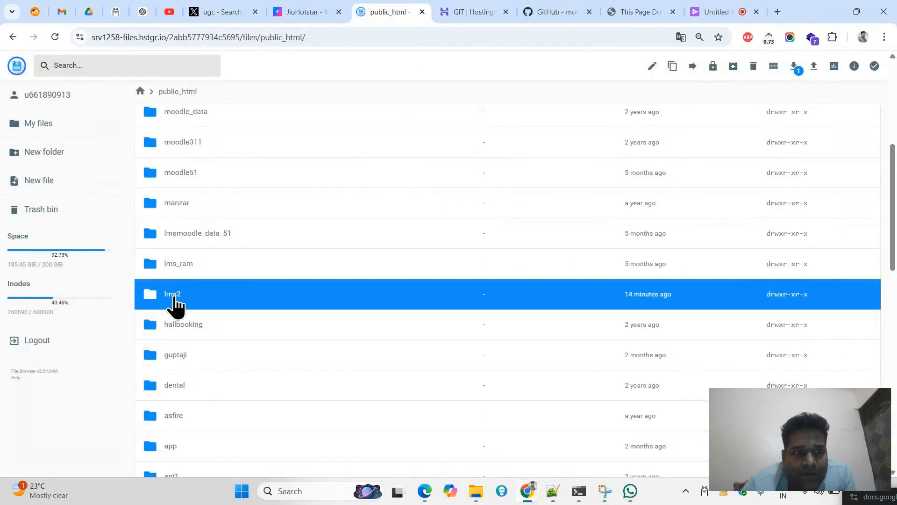
double_click(169, 299)
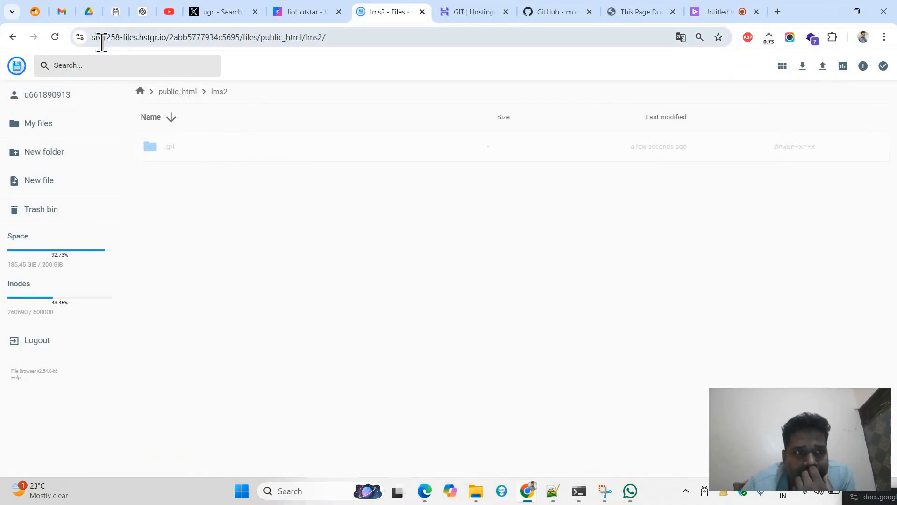
left_click(55, 37)
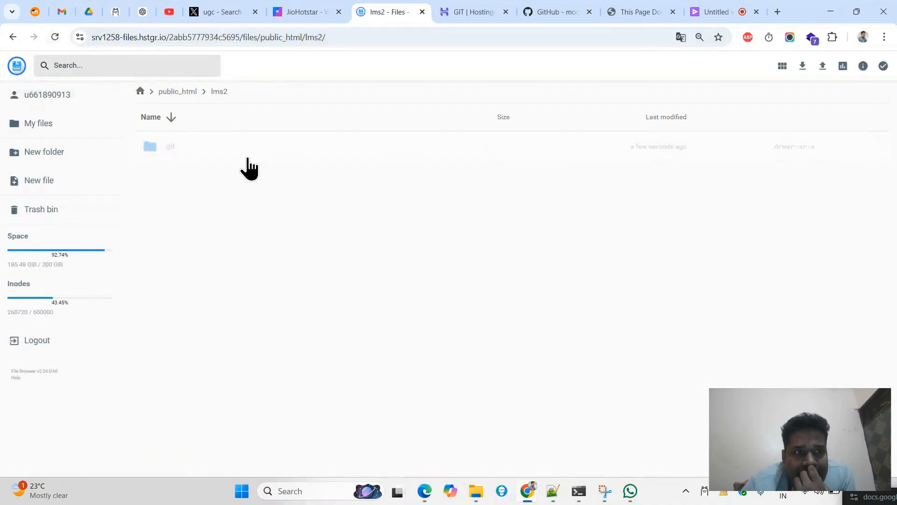
Step: Check the repository creation on Hostinger's GIT page, and reload the lms2 folder to inspect the deployed files
left_click(470, 11)
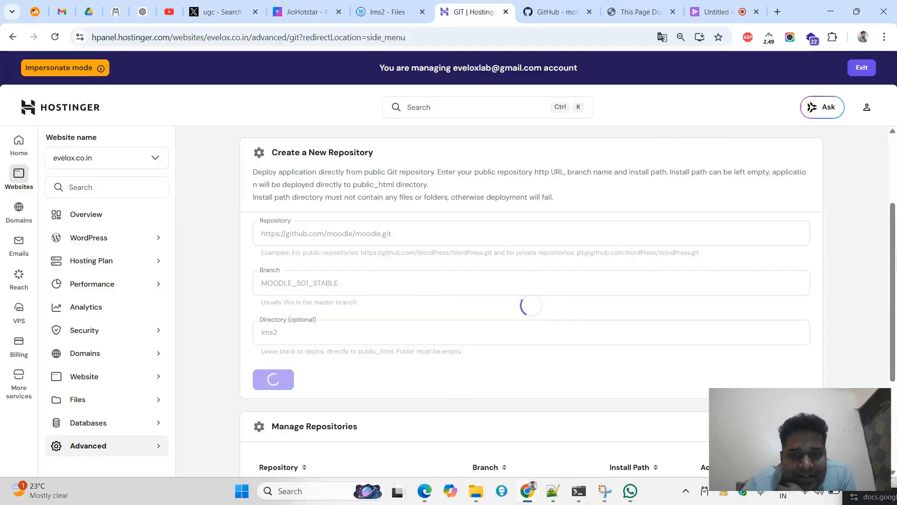
double_click(896, 262)
left_click(793, 189)
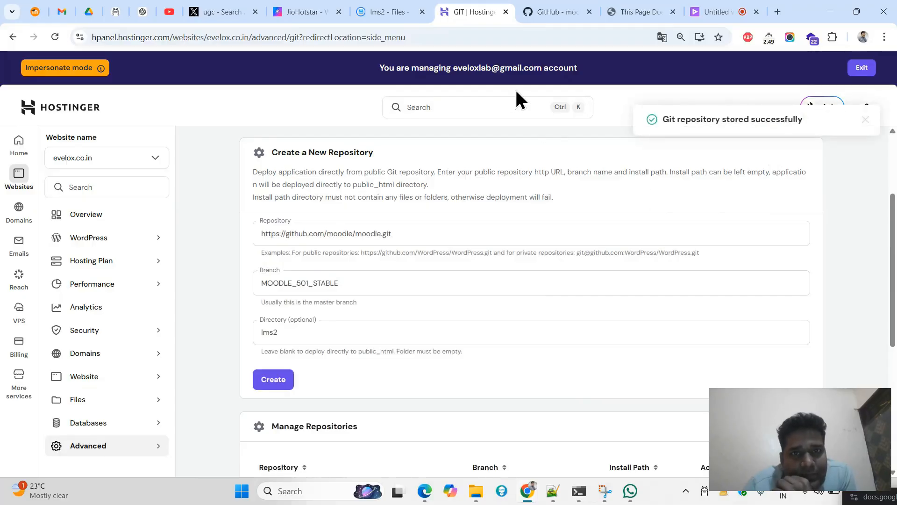
left_click(428, 11)
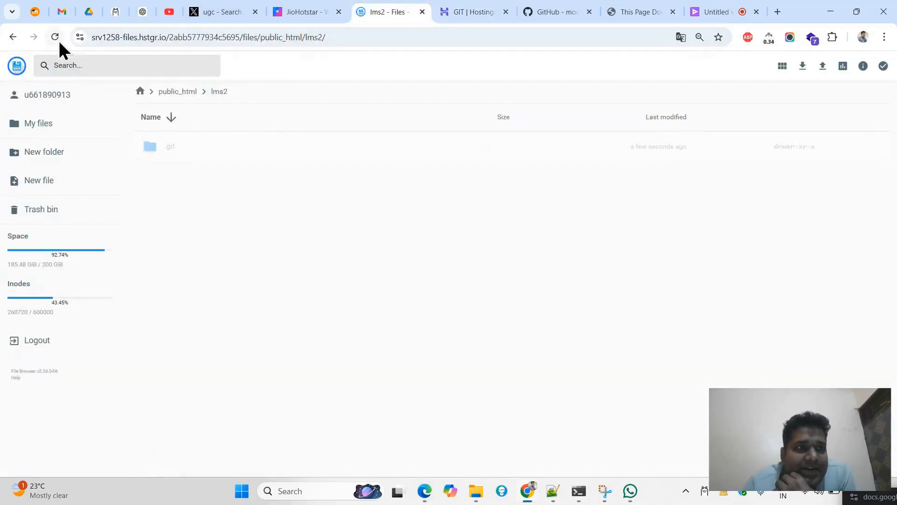
left_click(58, 39)
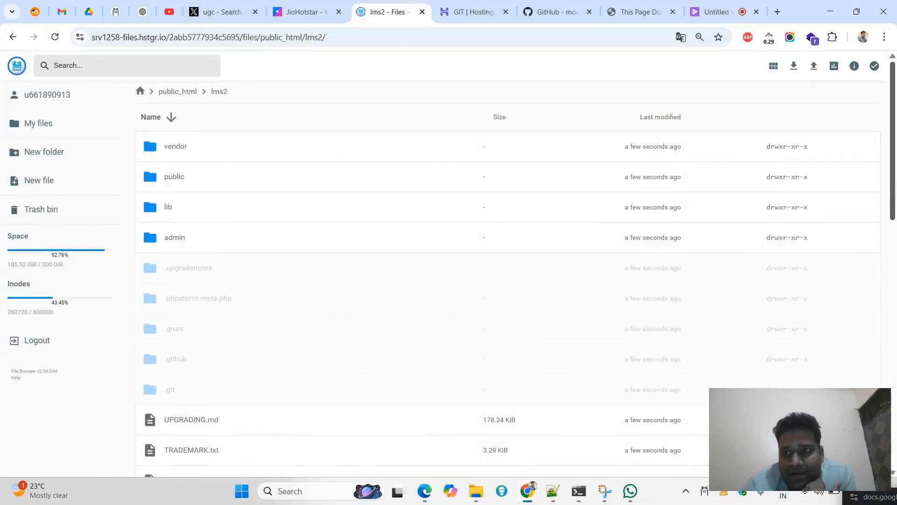
left_click_drag(893, 159, 864, 112)
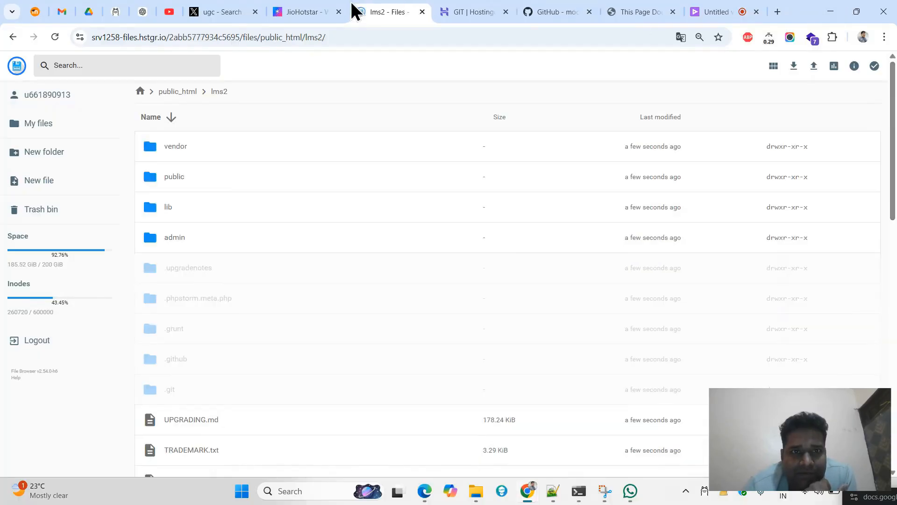
Step: Review the Create a New Repository form on Hostinger's GIT page and highlight its repository URL
left_click(462, 12)
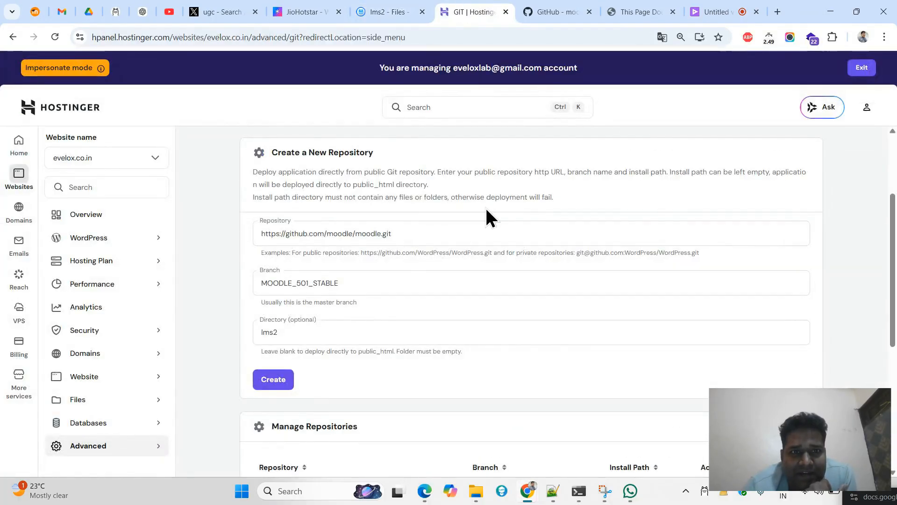
left_click_drag(272, 152, 379, 153)
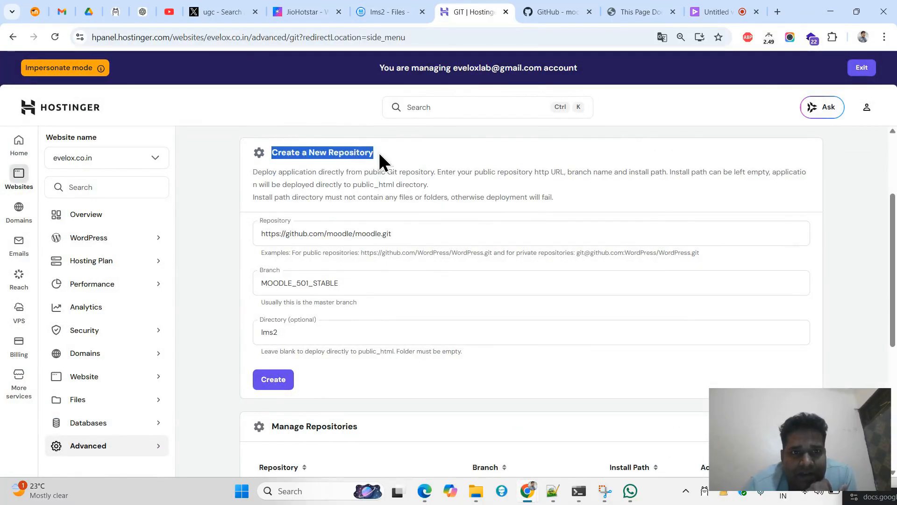
left_click(380, 153)
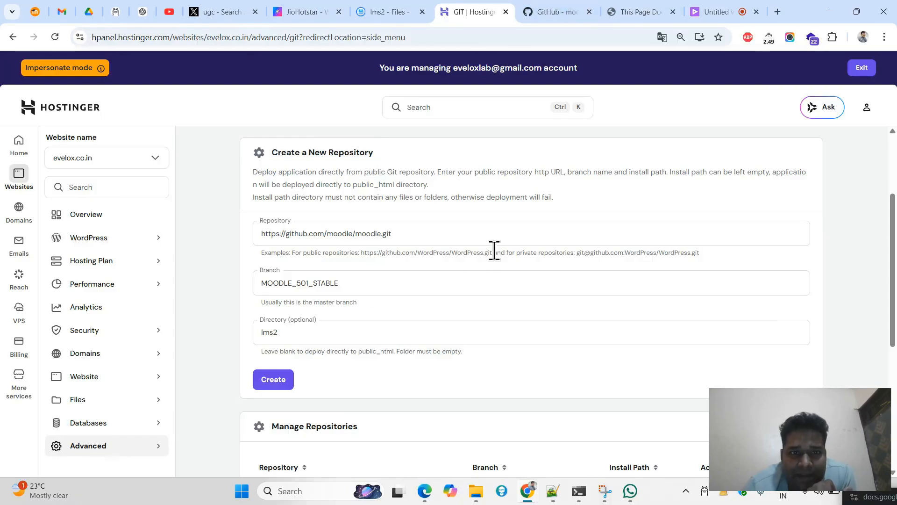
left_click(401, 237)
key("ctrl+a")
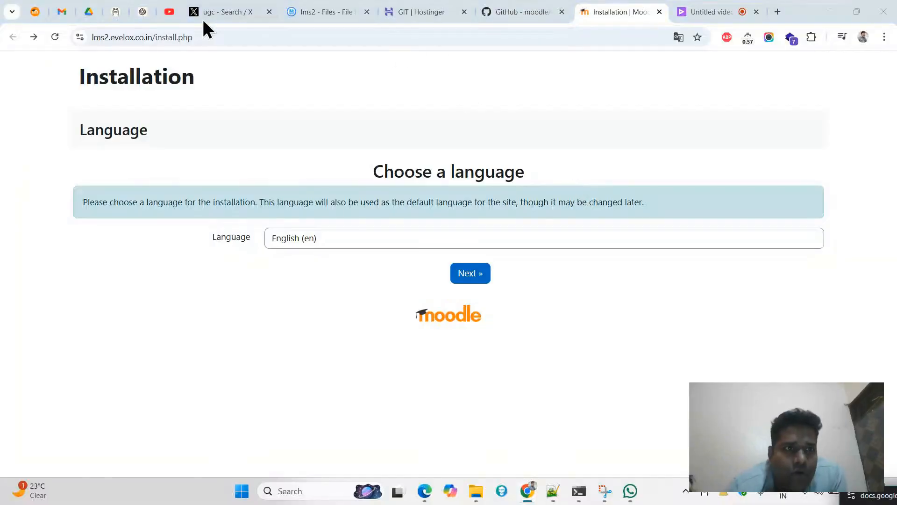
Step: Load the site root at lms2.evelox.co.in and continue the Moodle installer with English (en) to the path confirmation
left_click_drag(194, 38, 156, 38)
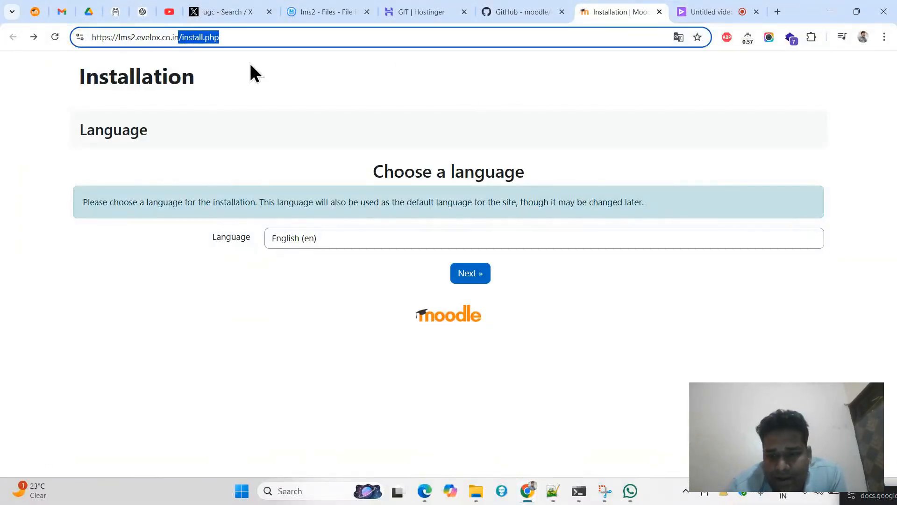
key("BackSpace")
key("Return")
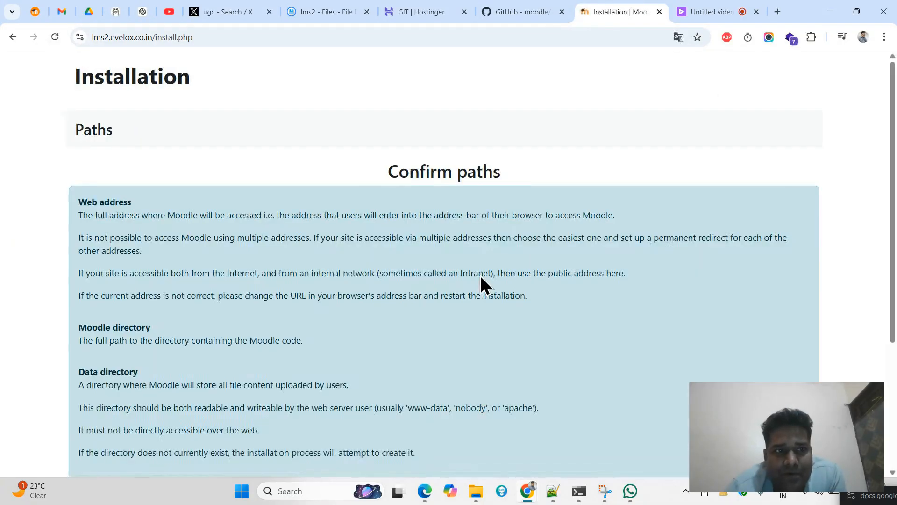
Step: Rename the data directory at the end of its public_html path to moodledatalms2 and continue the installation
scroll(444, 262, "down", 4)
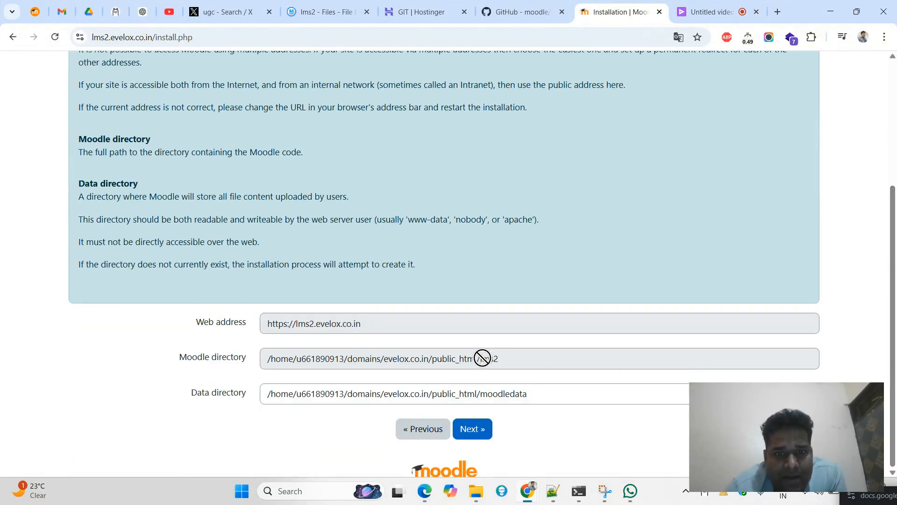
left_click(418, 398)
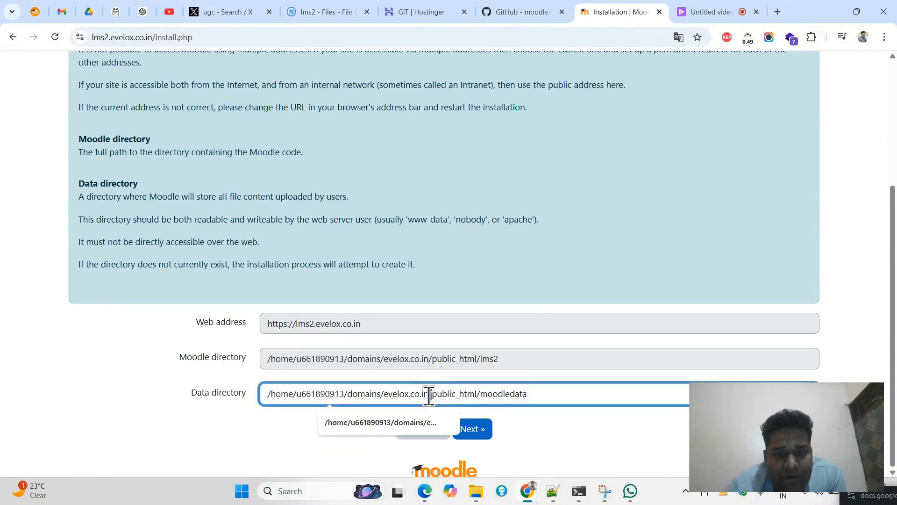
key("ctrl+a")
left_click(551, 392)
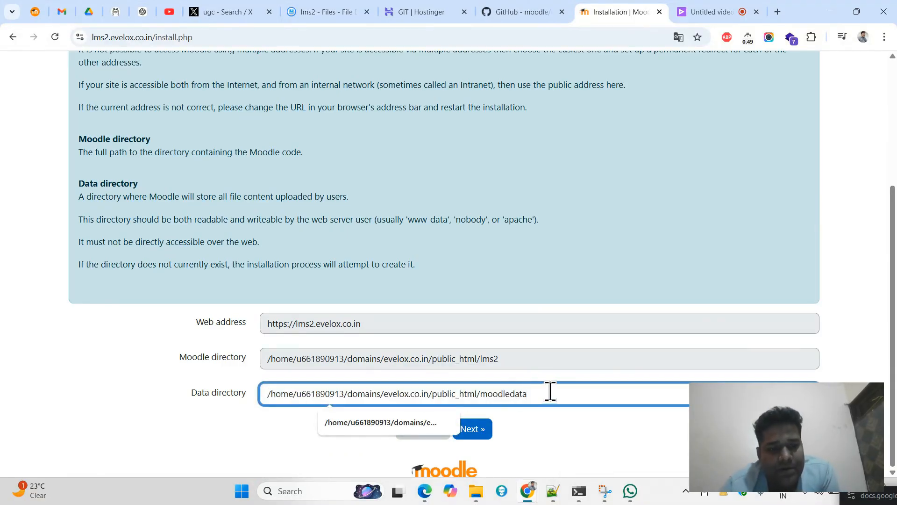
type("LMS")
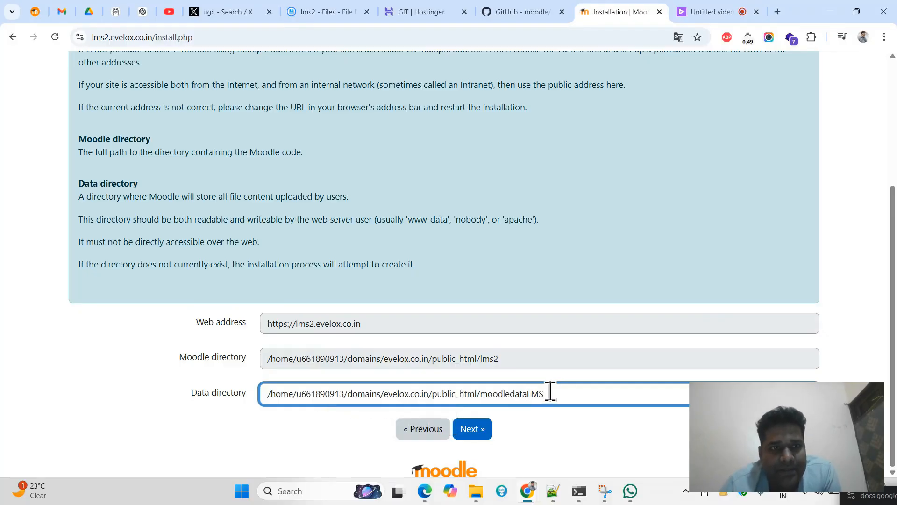
key("BackSpace")
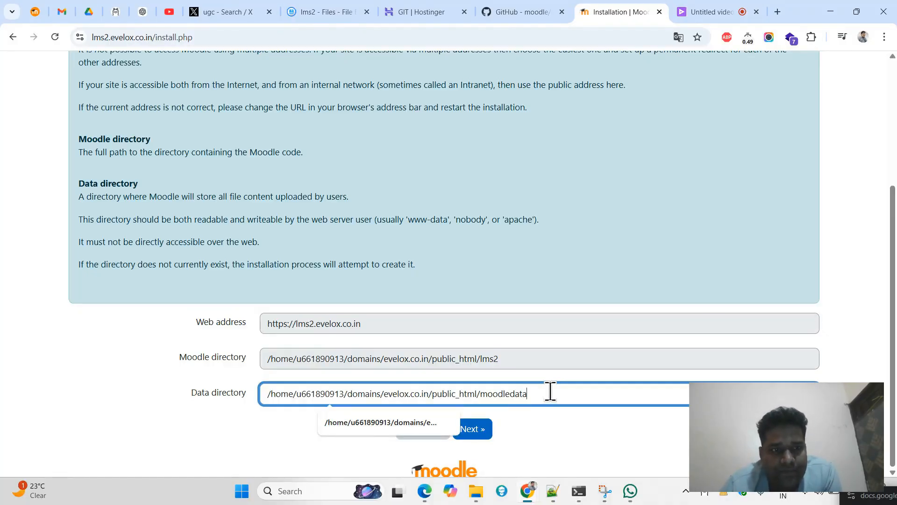
key("Caps_Lock")
type("lms2")
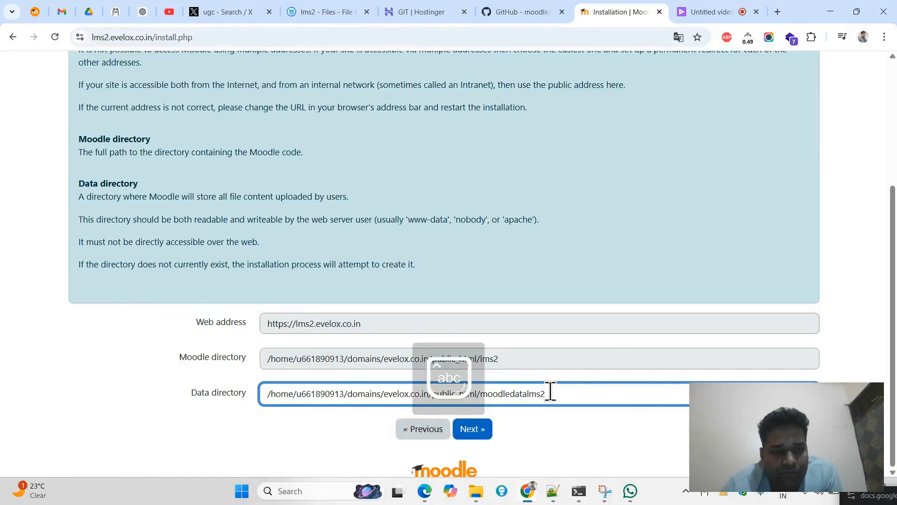
key("ctrl+a")
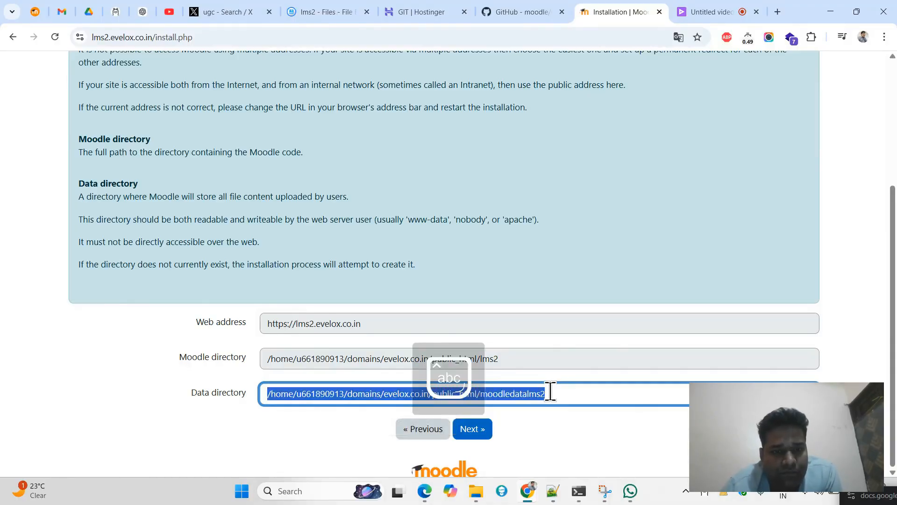
left_click(473, 428)
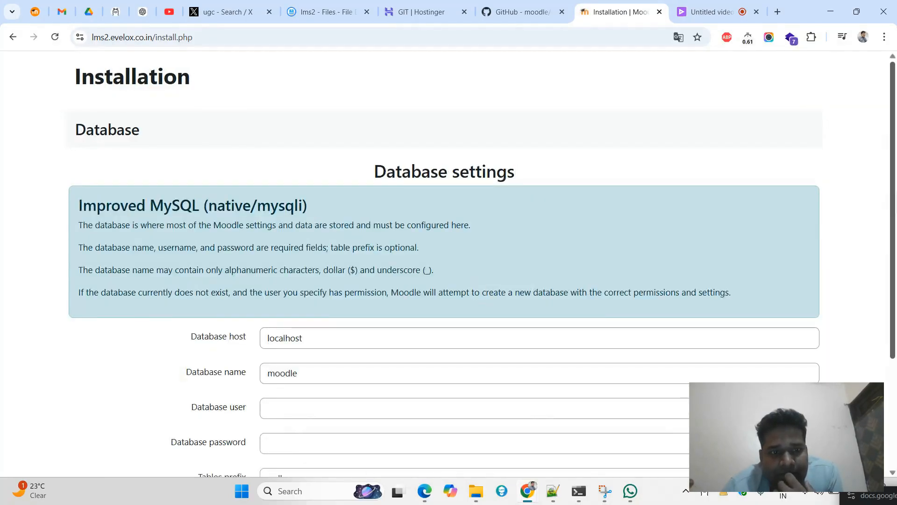
Step: Review the database settings page and the server checks report, focusing on the required $CFG->dbtype value
scroll(883, 280, "down", 3)
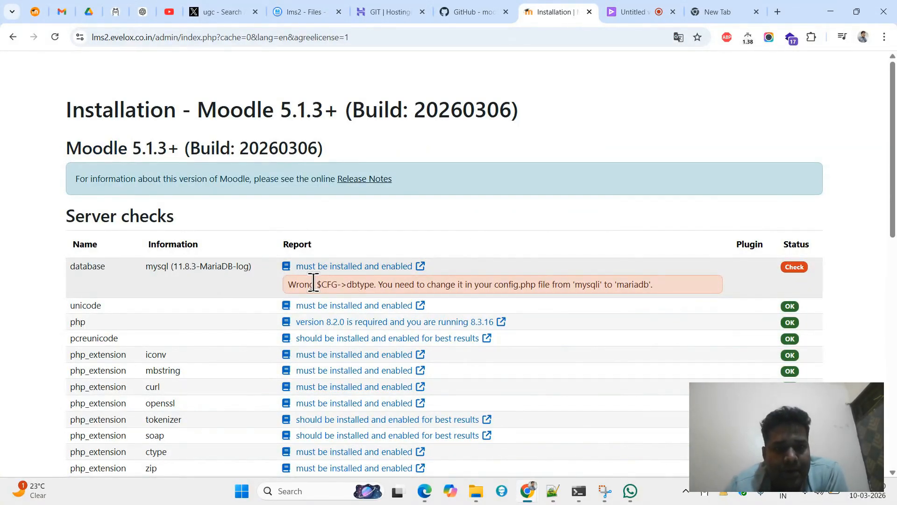
left_click_drag(319, 284, 352, 286)
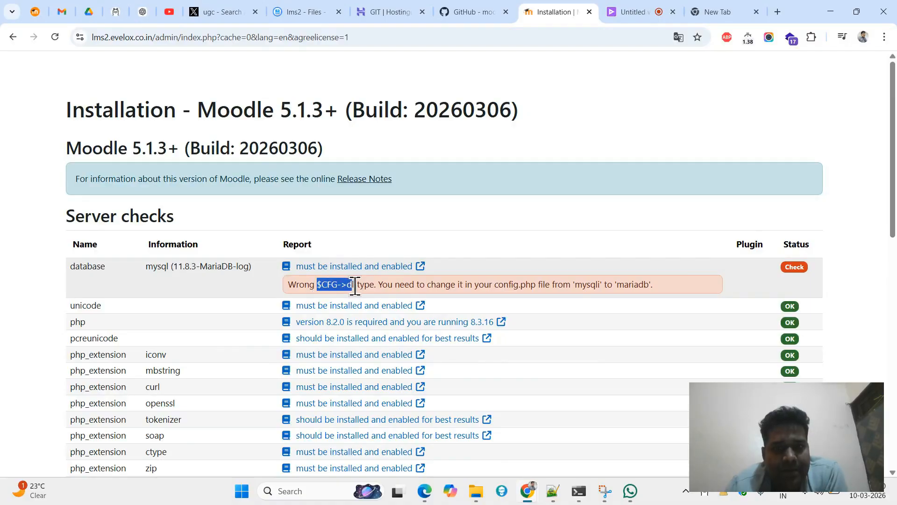
double_click(625, 285)
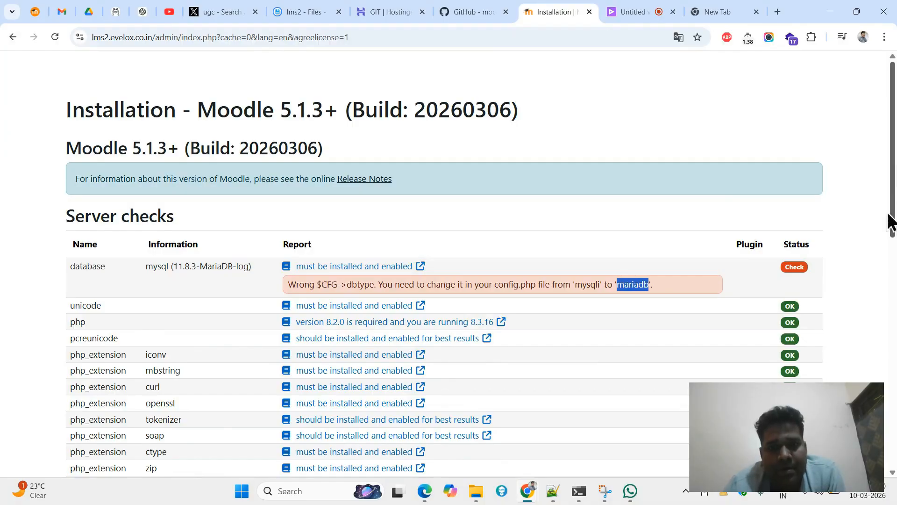
scroll(625, 285, "down", 10)
scroll(843, 142, "up", 10)
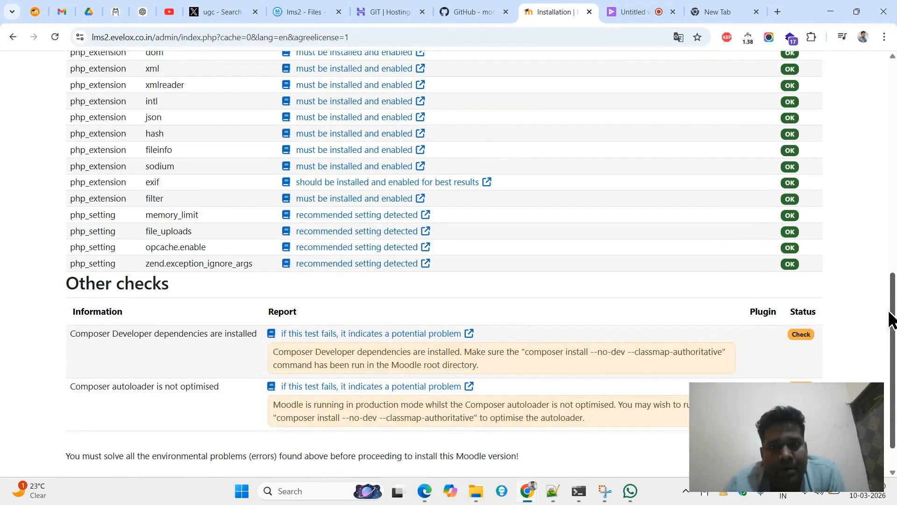
Step: Reload the lms2 folder in the file manager, find "config" on the page, and open config.php for editing
left_click(411, 10)
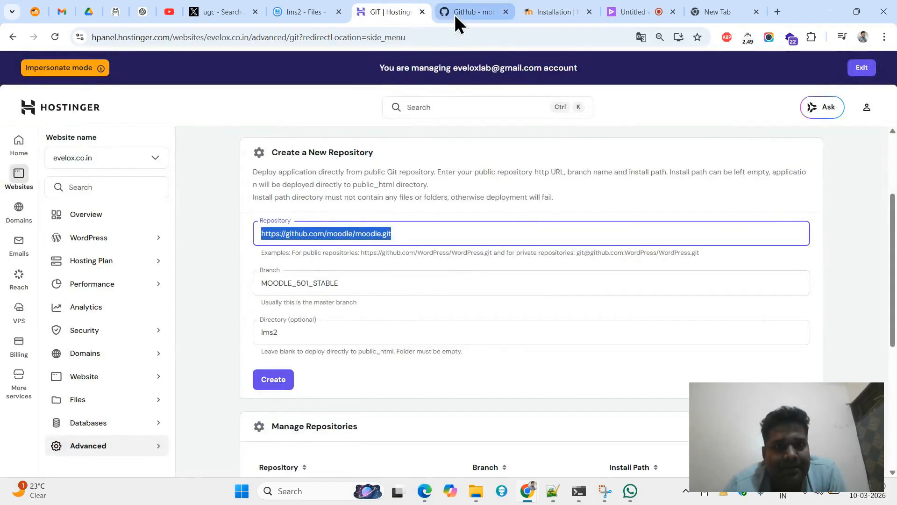
left_click(309, 11)
key("ctrl+f")
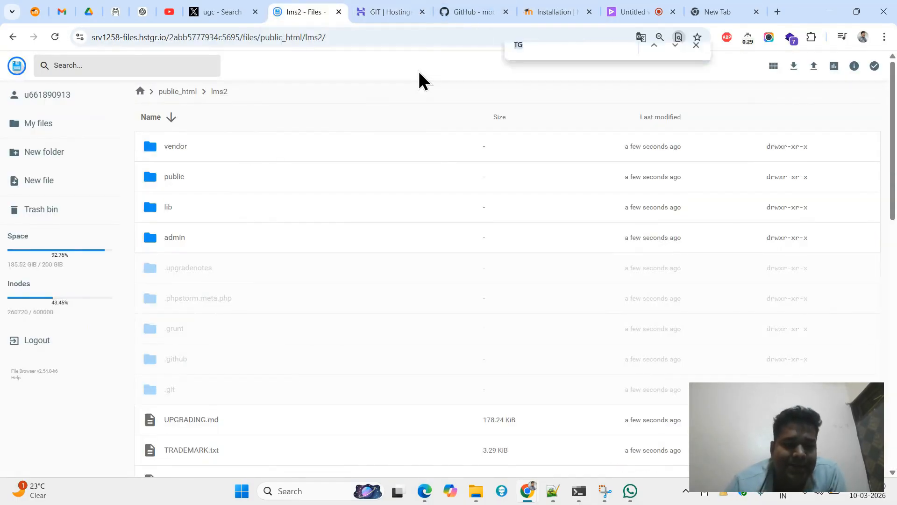
type("on")
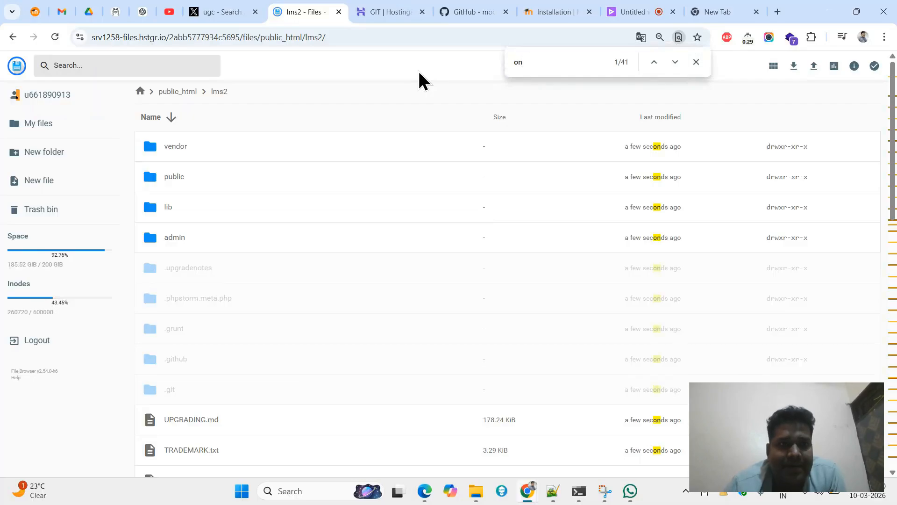
left_click(55, 36)
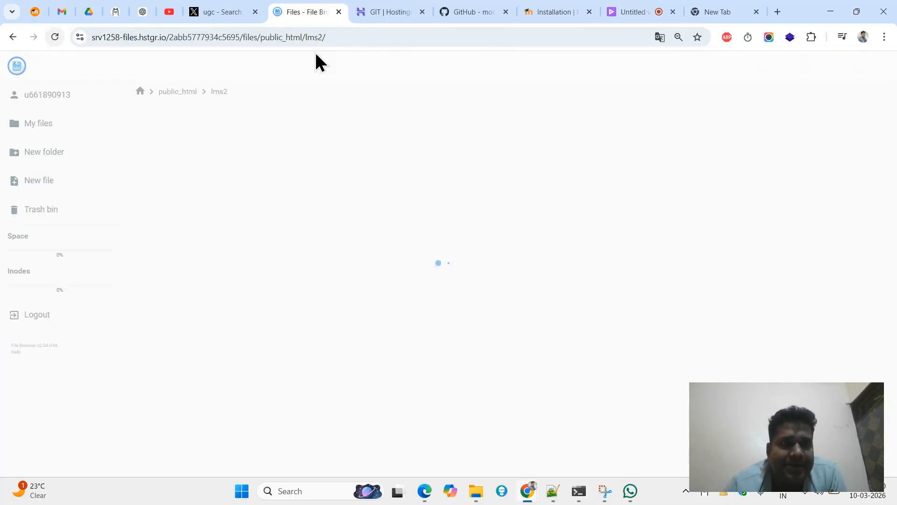
key("ctrl+f")
type("config")
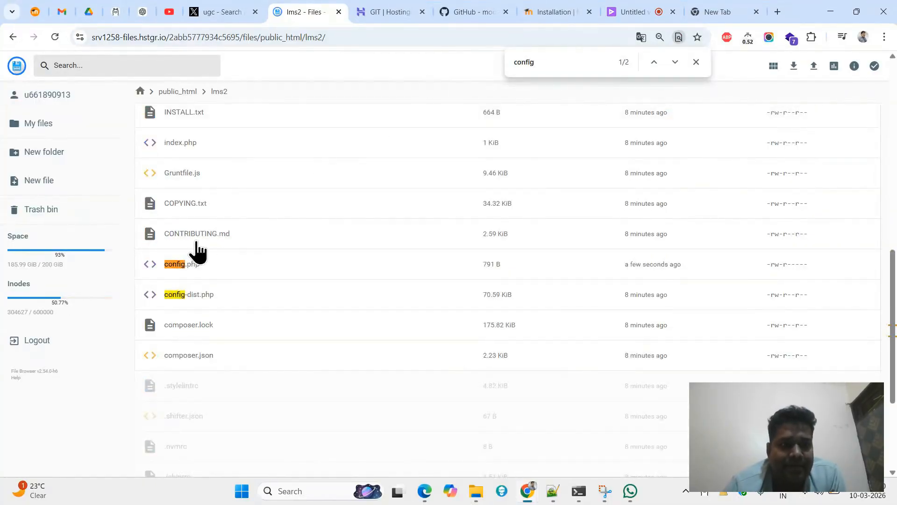
double_click(174, 266)
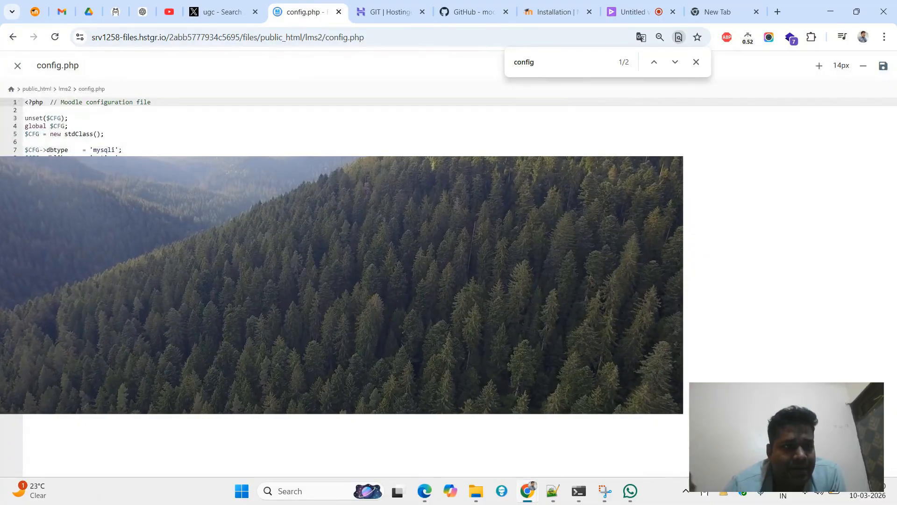
Step: Set $CFG->dbtype to 'mariadb' in config.php
double_click(105, 150)
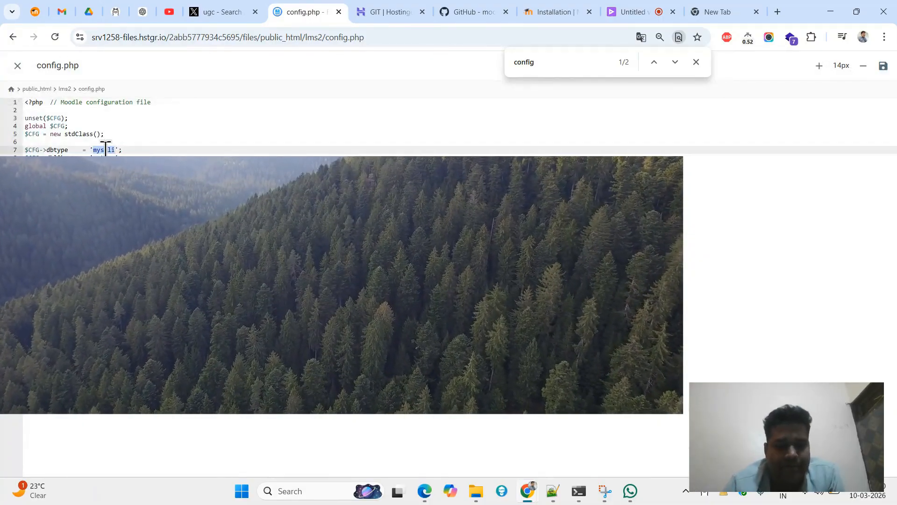
type("maria")
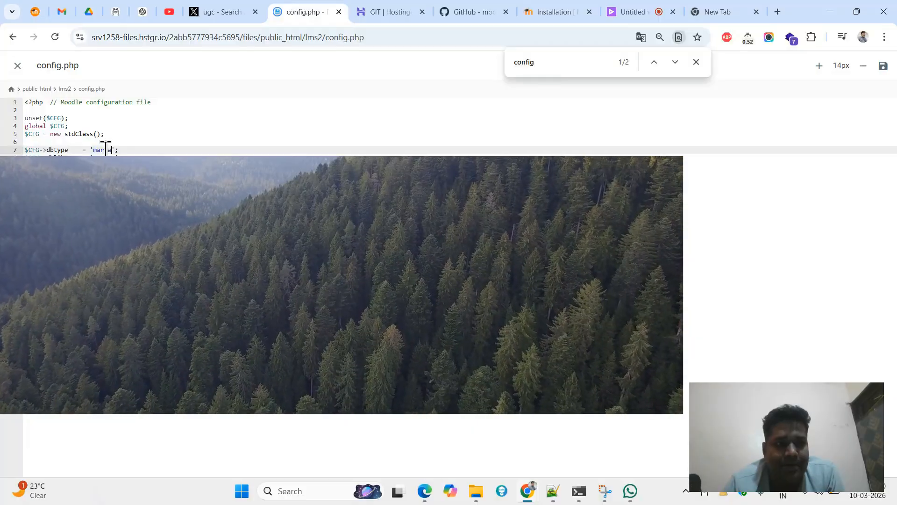
type("db")
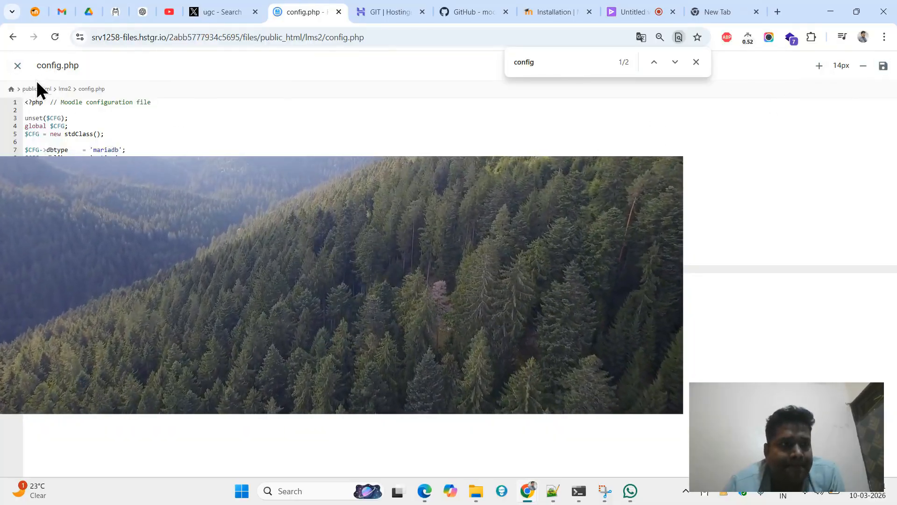
Step: Close config.php and the page search, and return to the public_html folder in the file manager
left_click(17, 65)
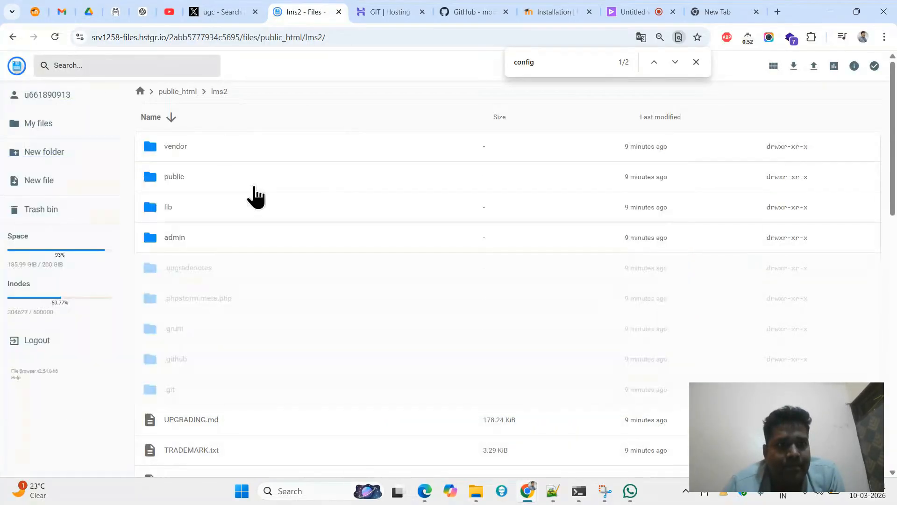
left_click(181, 92)
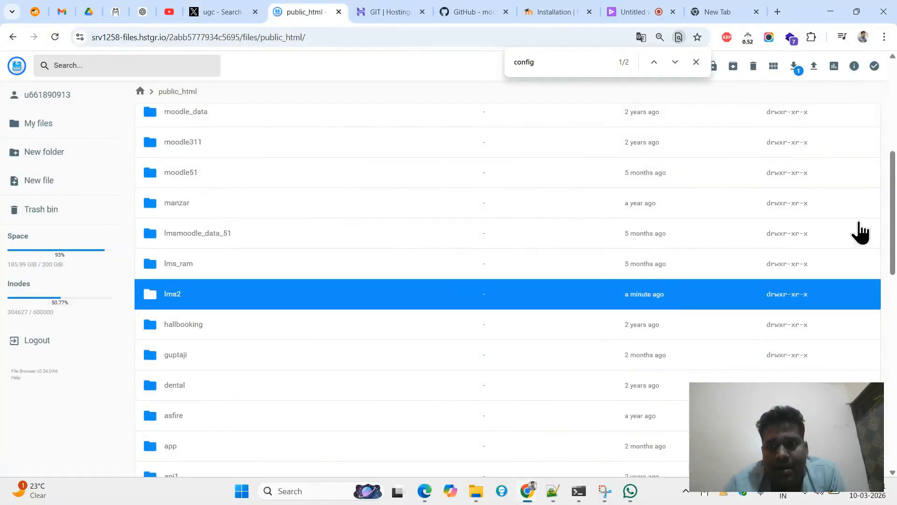
scroll(893, 194, "up", 3)
scroll(893, 194, "up", 4)
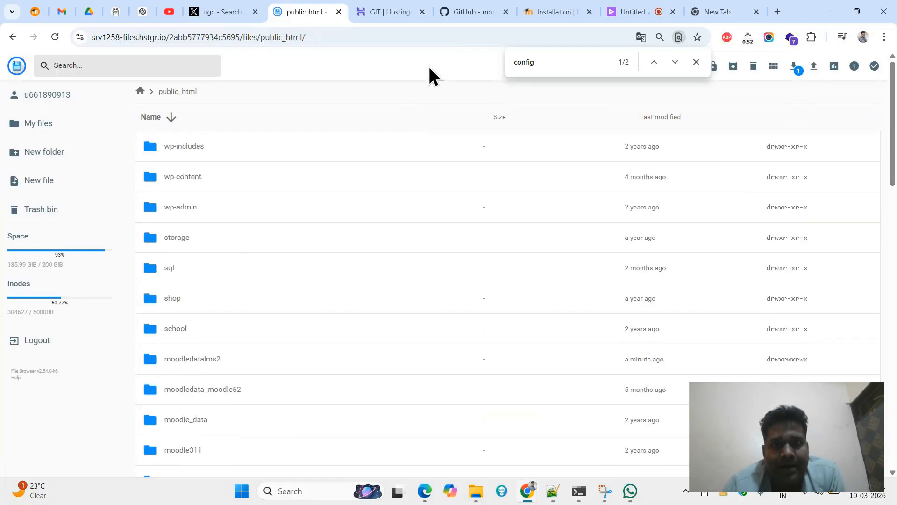
left_click(696, 62)
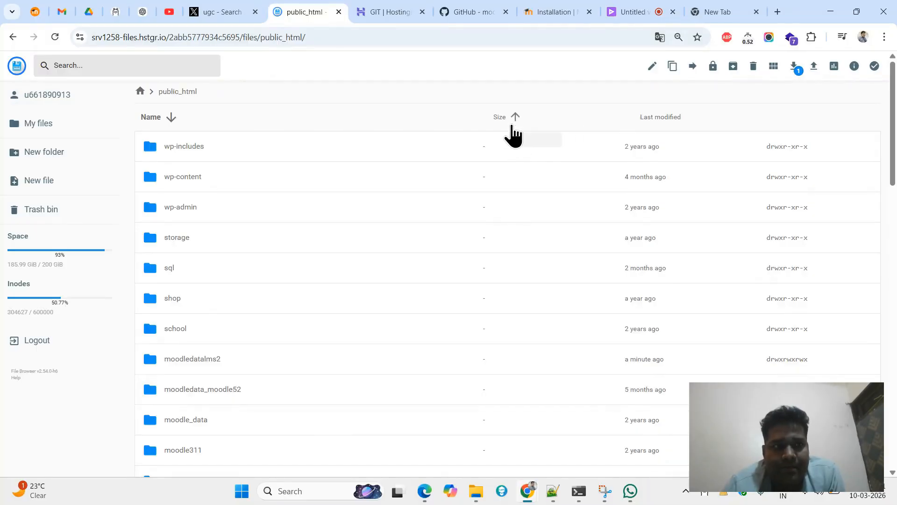
Step: Try to create a directory named moodledatalms2 inside public_html
left_click(41, 159)
type("moodledatalms2")
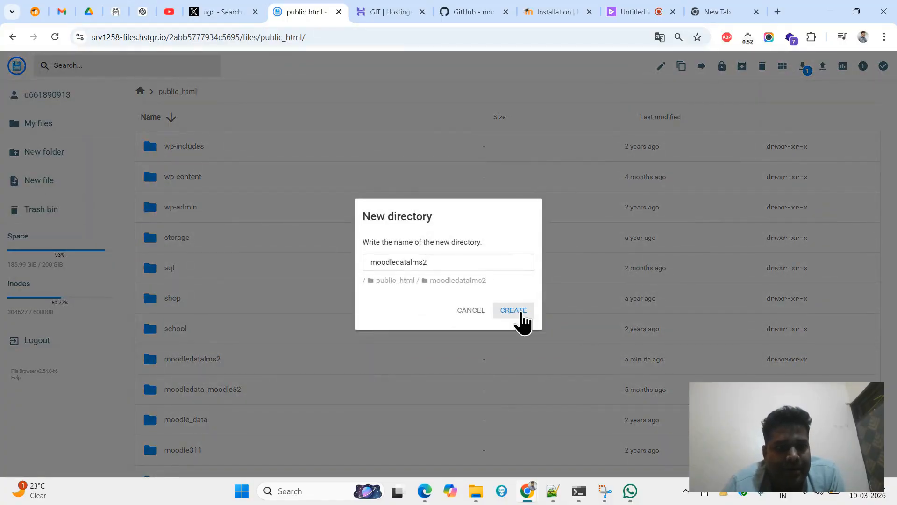
left_click(514, 311)
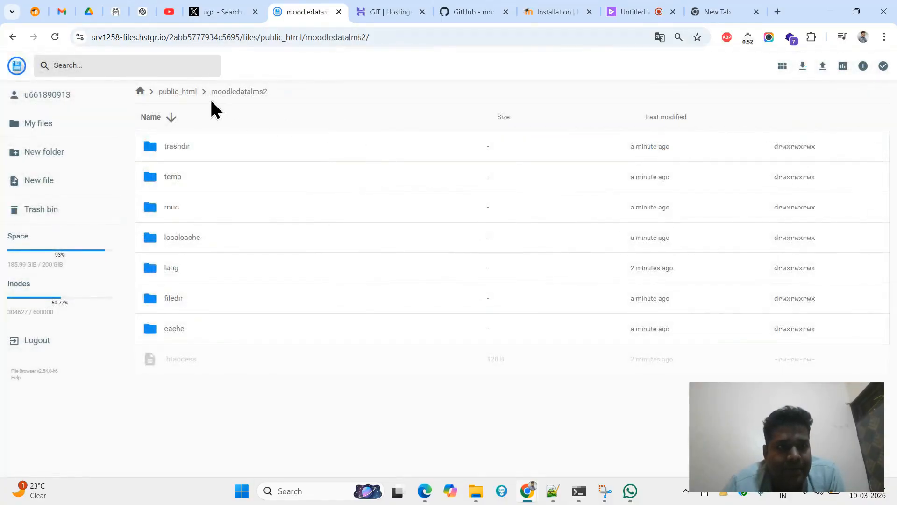
Step: Inspect the contents of the moodledatalms2 folder and return to public_html
left_click(187, 93)
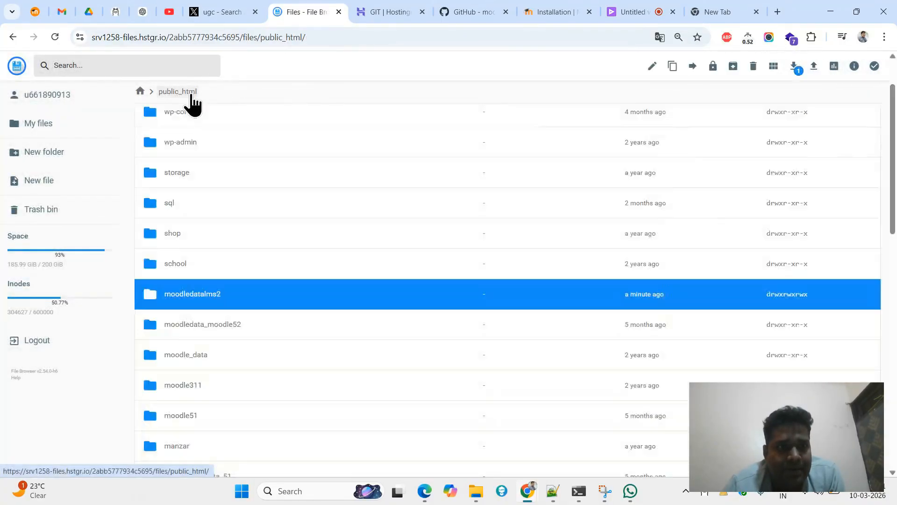
double_click(209, 304)
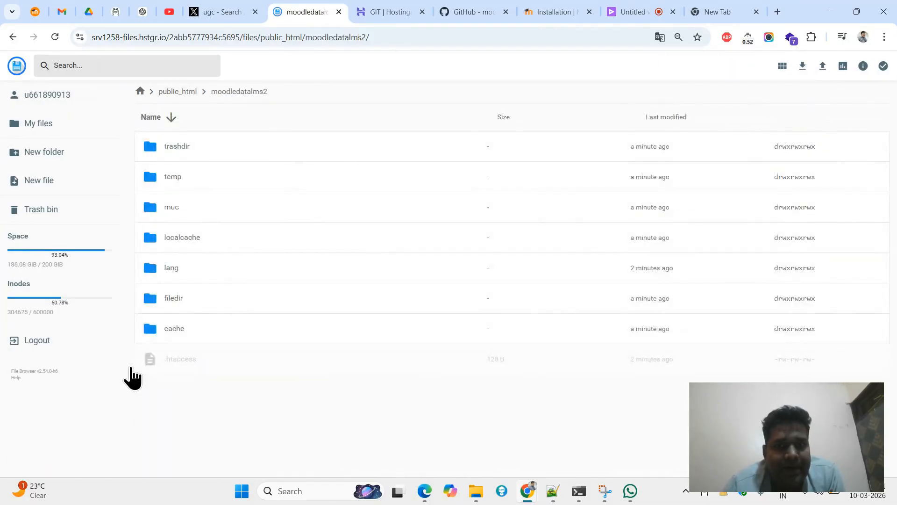
left_click(178, 92)
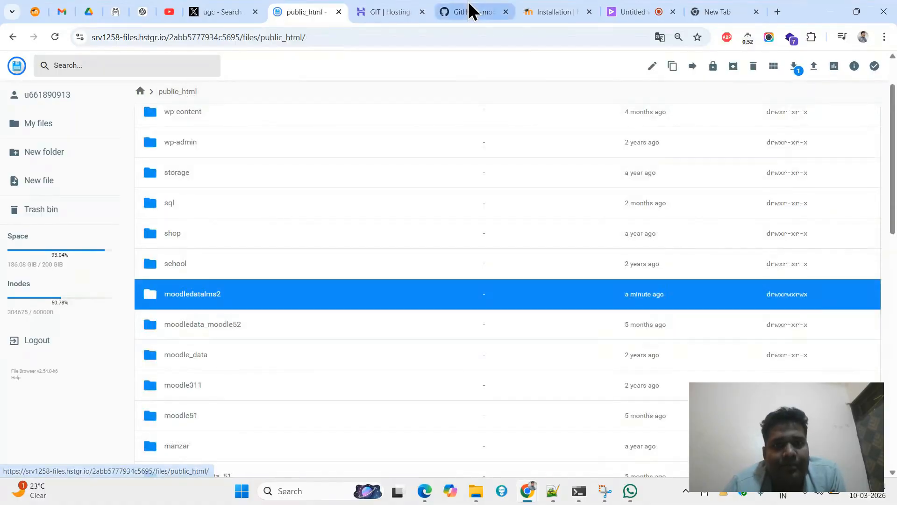
Step: Switch to the Moodle installer, continue past the server checks, and carry the component installation through to the administrator account page
left_click(542, 12)
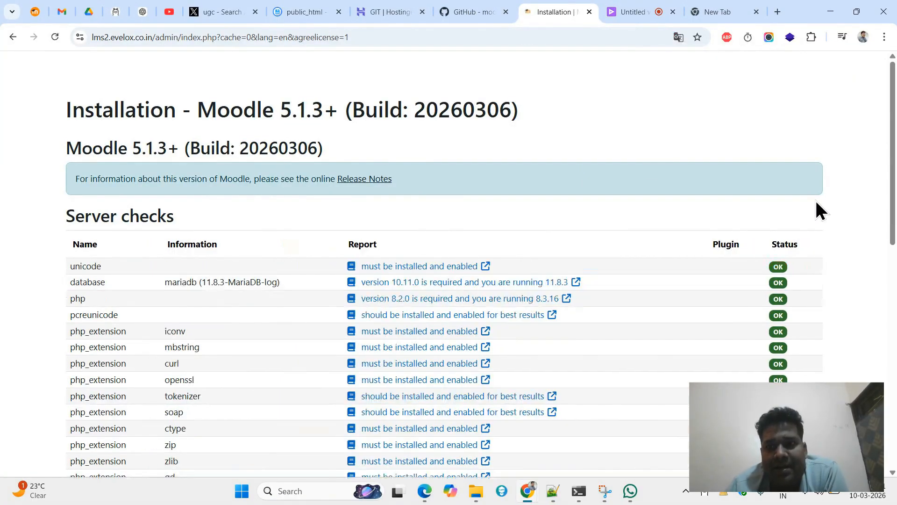
left_click_drag(893, 210, 866, 493)
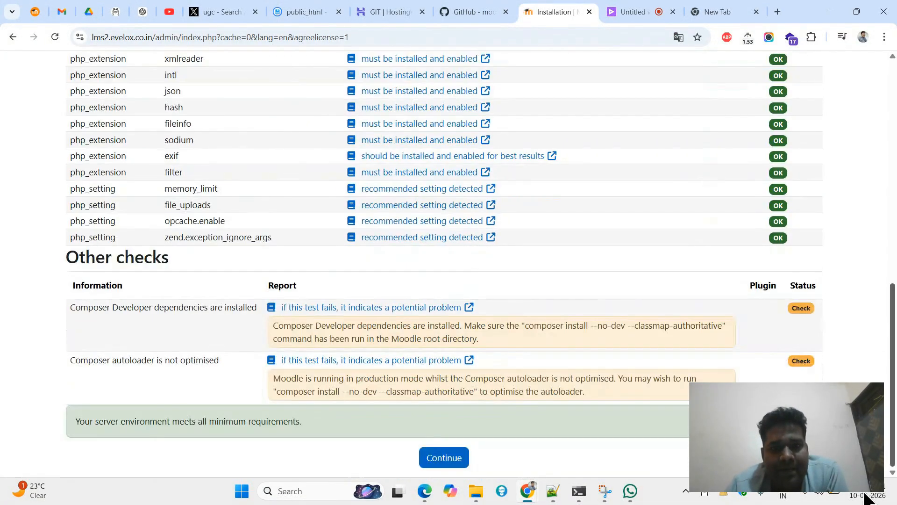
left_click(467, 465)
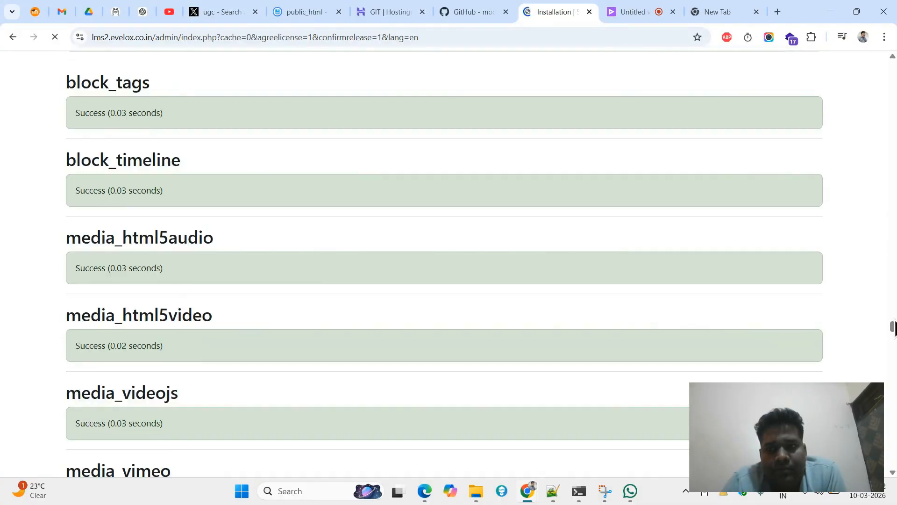
left_click(896, 320)
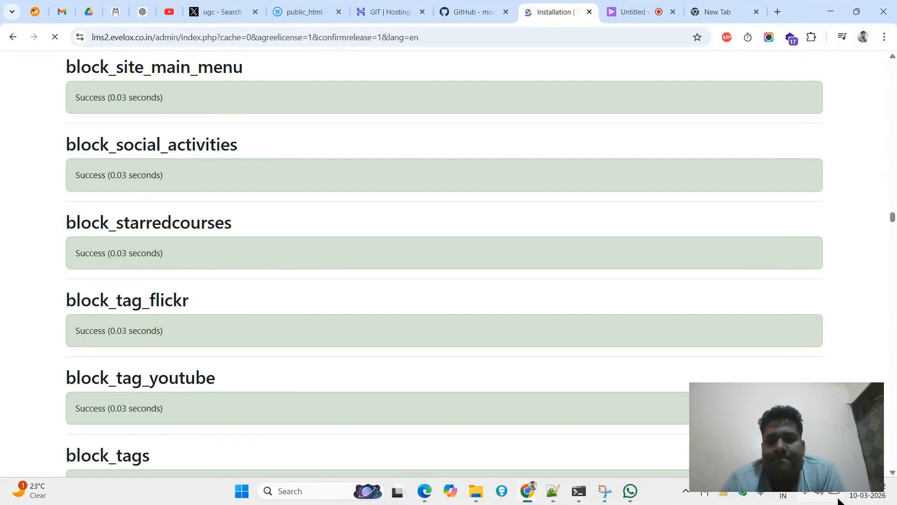
left_click_drag(892, 210, 894, 357)
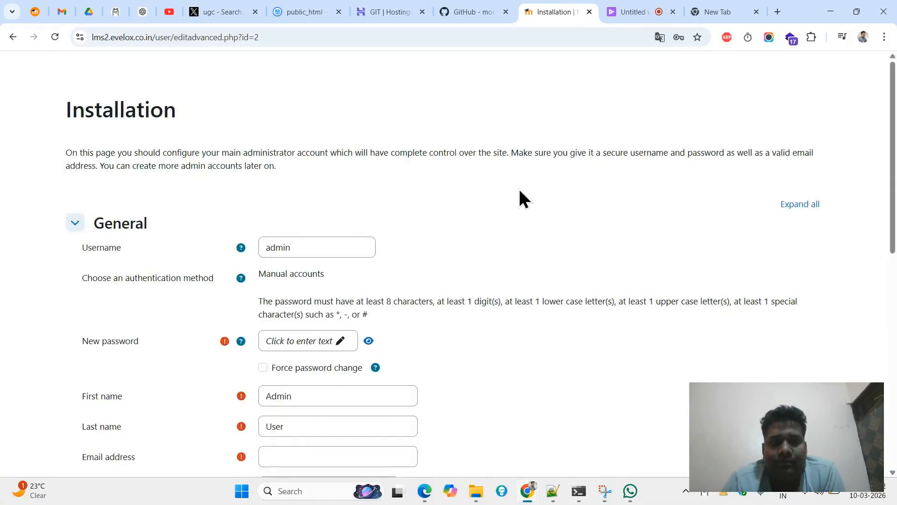
Step: Fill in the administrator's new password with the saved admin credential
left_click(276, 342)
left_click(332, 336)
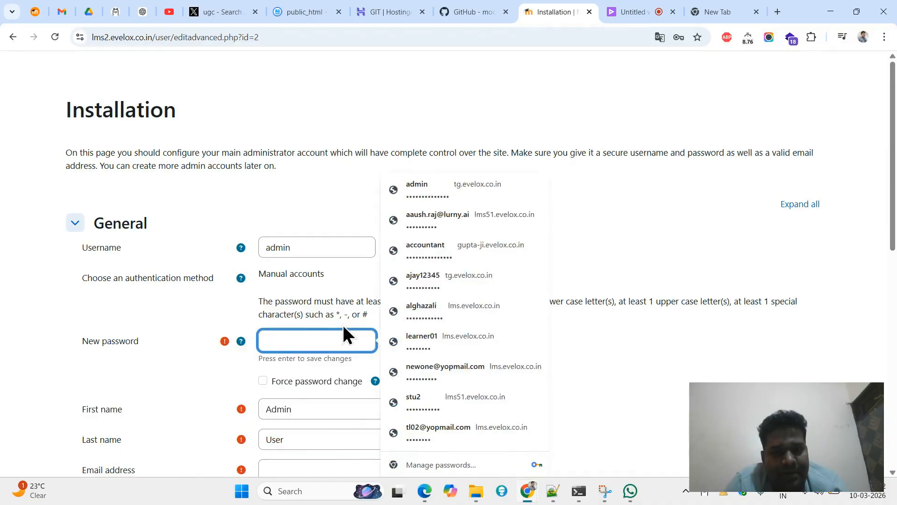
left_click(427, 186)
Step: Fill in the administrator's email address and city from the saved address entry, with India as the country
left_click_drag(892, 164, 891, 250)
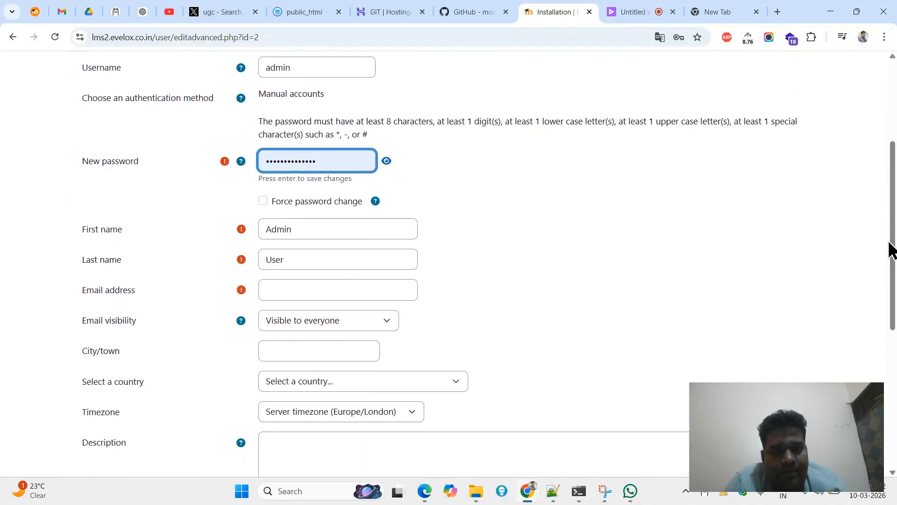
left_click(380, 289)
left_click(398, 324)
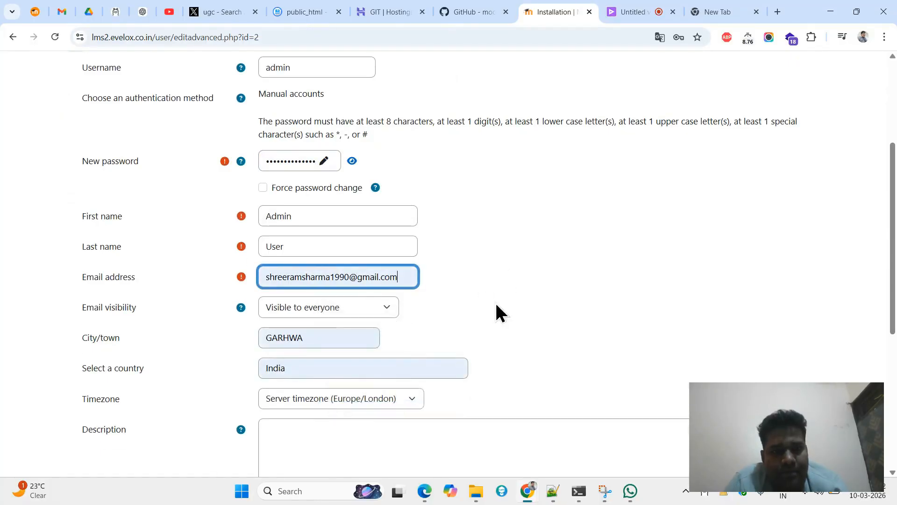
scroll(455, 292, "down", 2)
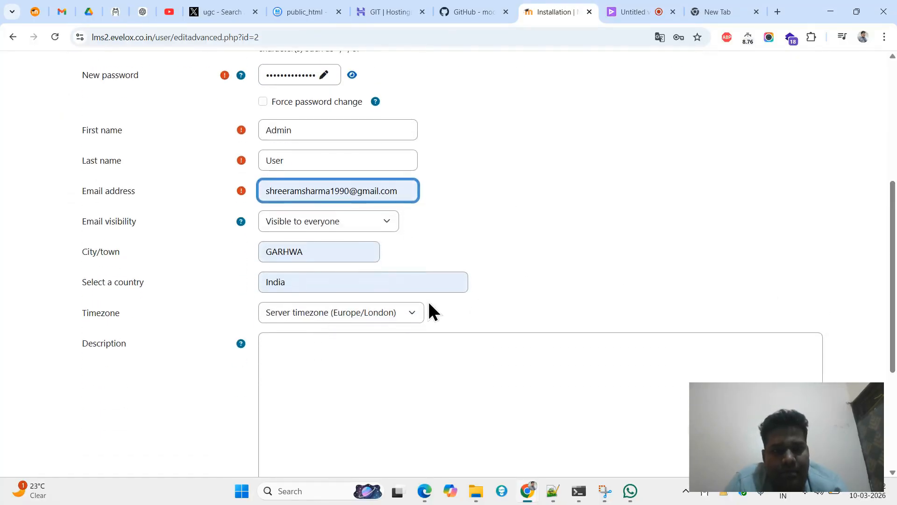
Step: Set the administrator's timezone to Asia/Kolkata and save the profile
left_click(400, 314)
key("i")
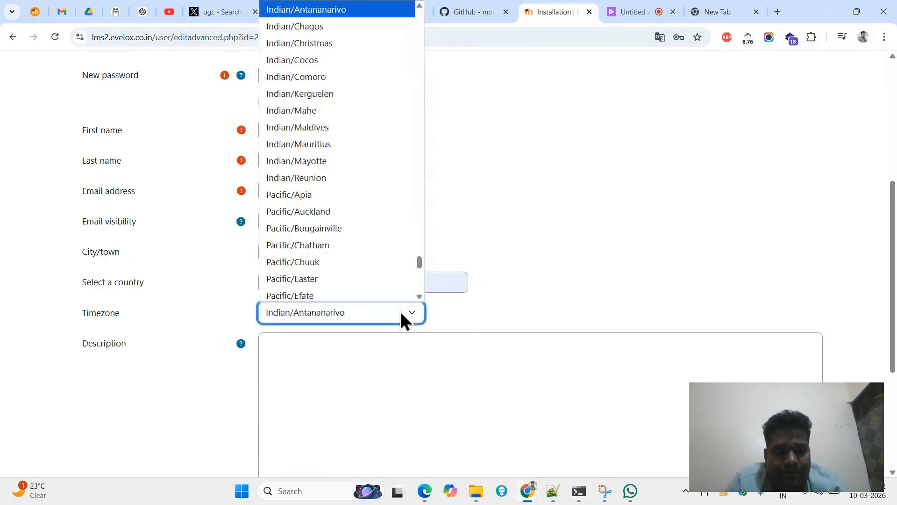
key("Down")
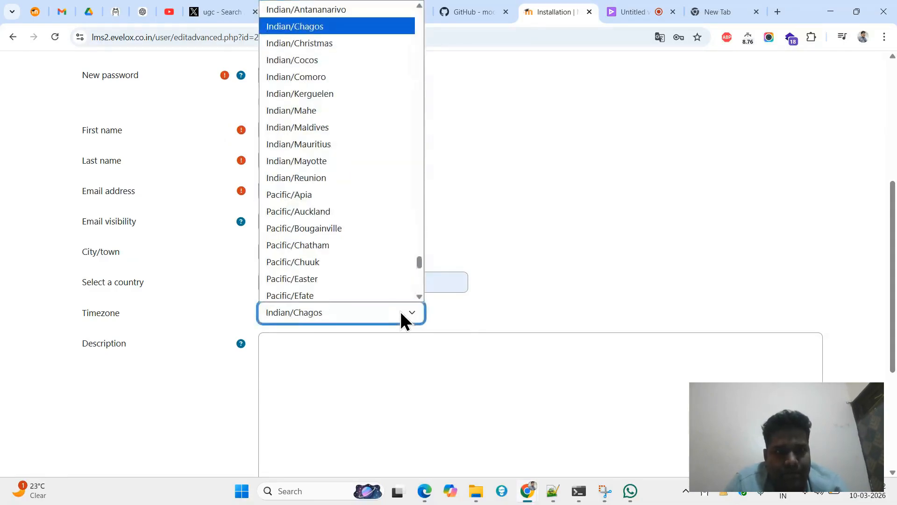
key("a")
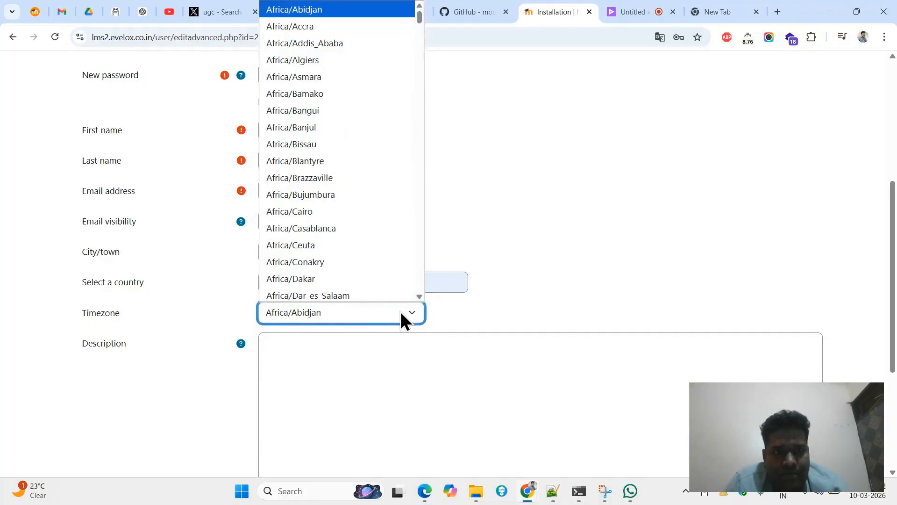
key("Down")
key("Down")
key("Down")
key("Down")
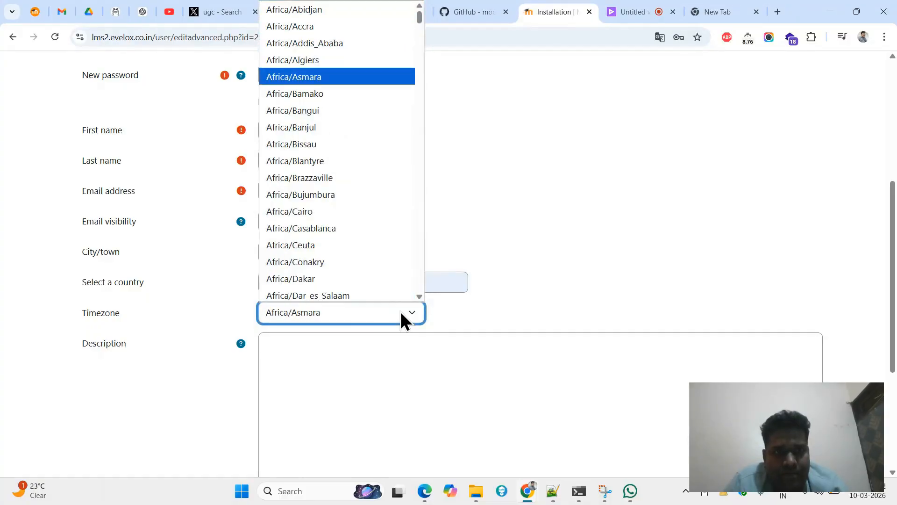
key("Down")
key("Down")
key("Down")
key("Down")
key("Down")
key("Down")
key("Down")
key("Down")
key("Down")
key("Down")
key("Down")
key("Down")
key("Down")
key("Down")
key("Down")
key("Down")
key("Down")
key("Down")
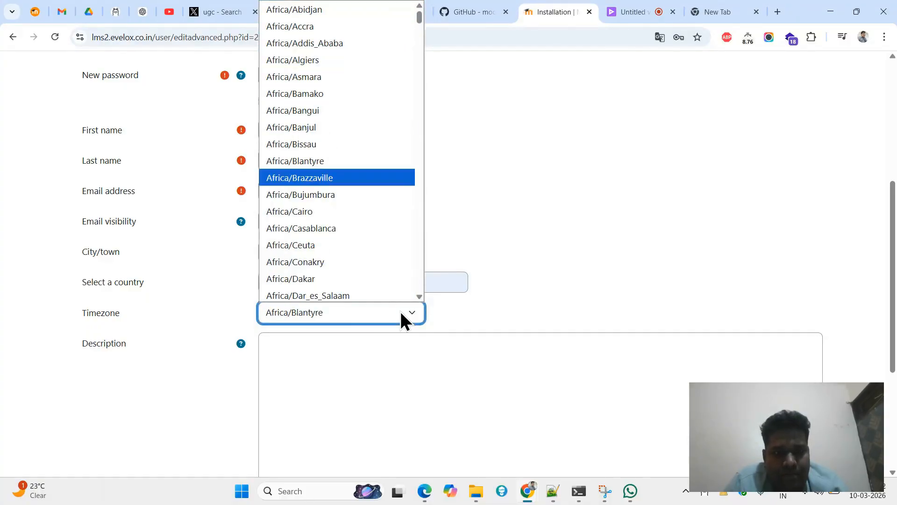
key("Down")
key("Down")
key("Down")
key("Down")
key("Down")
key("Down")
key("Down")
key("Down")
key("Down")
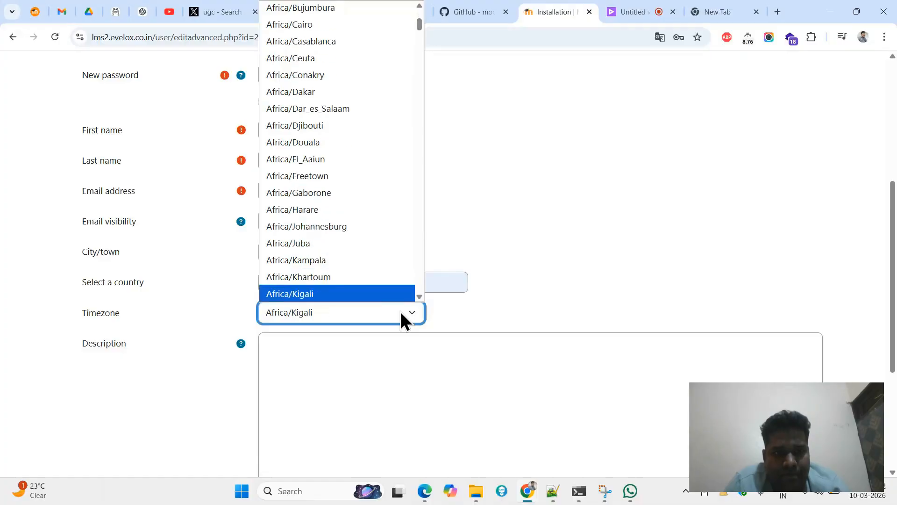
key("Down")
key("Down")
key("Down")
key("Down")
key("Down")
key("Down")
key("Down")
key("Down")
key("Down")
key("Down")
key("Down")
key("Down")
key("Down")
key("Down")
key("Down")
key("Down")
key("Down")
key("Down")
key("Down")
key("Down")
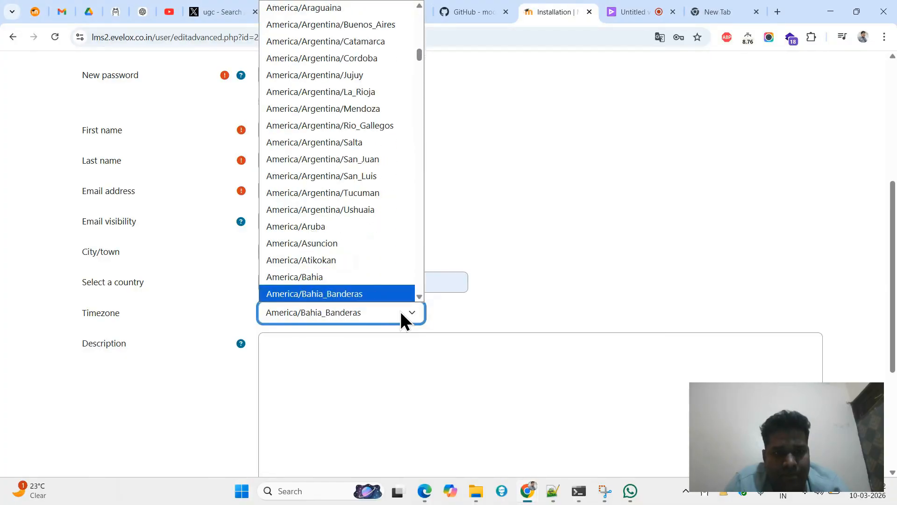
key("Down")
key("Down")
key("Down")
key("Down")
key("Down")
key("Down")
key("Down")
key("Down")
key("Down")
key("Down")
key("Down")
key("Down")
key("Down")
key("Down")
key("Down")
key("Down")
key("Down")
key("Down")
key("Down")
key("Down")
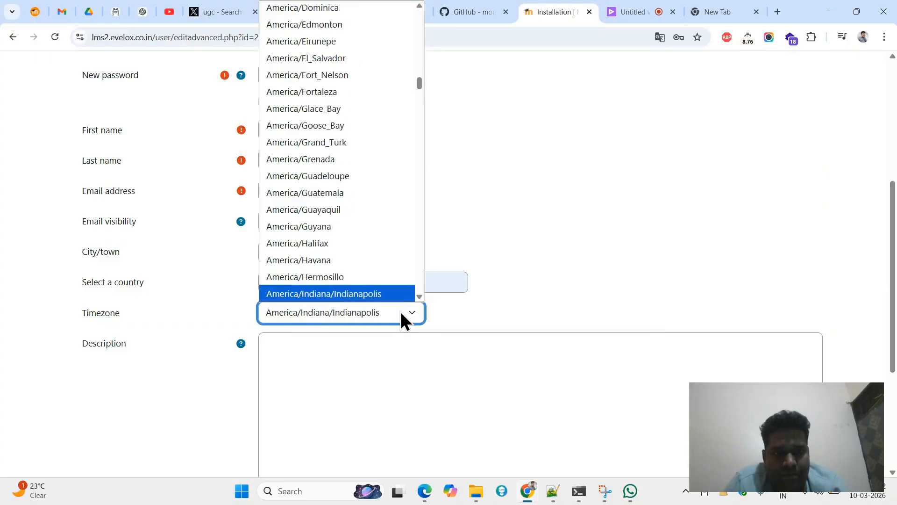
key("Down")
key("Down")
key("Down")
key("Down")
key("Down")
key("Down")
key("Down")
key("Down")
key("Down")
key("Down")
key("Down")
key("Down")
key("Down")
key("Down")
key("Down")
key("Down")
key("Down")
key("Down")
key("Down")
key("Down")
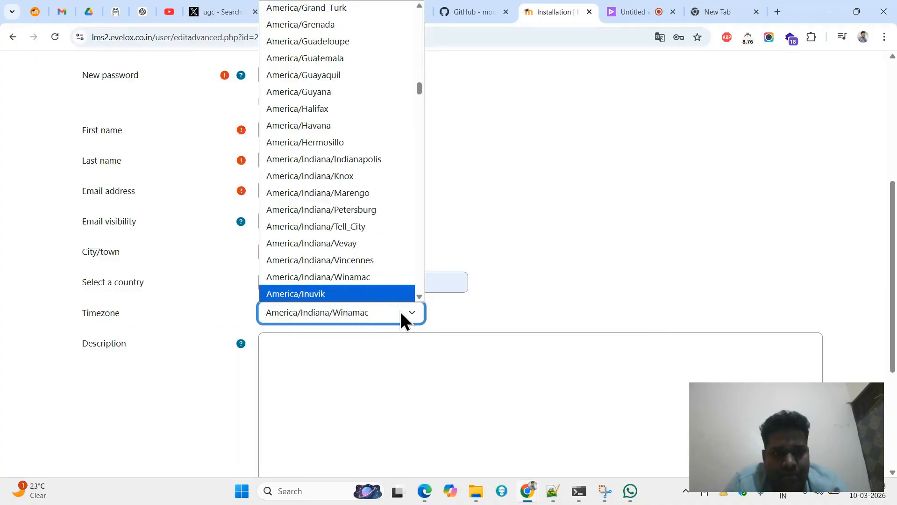
key("Down")
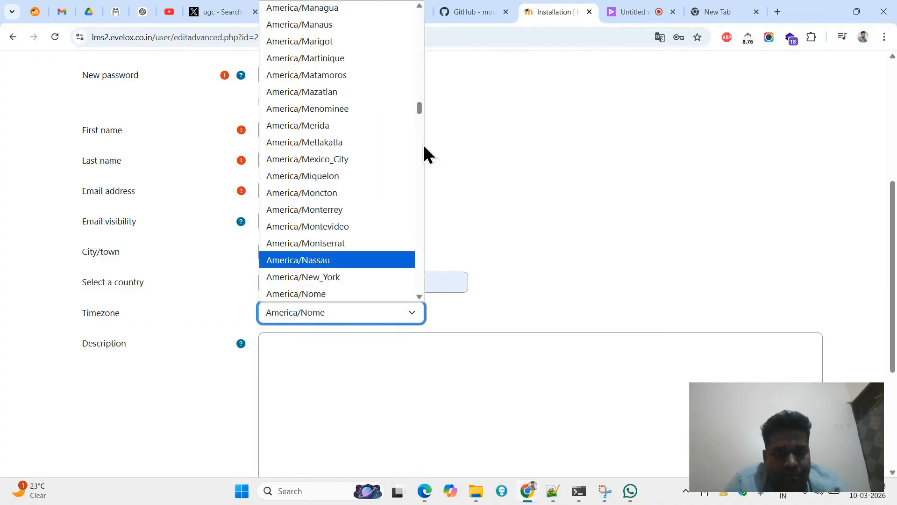
left_click_drag(420, 109, 420, 172)
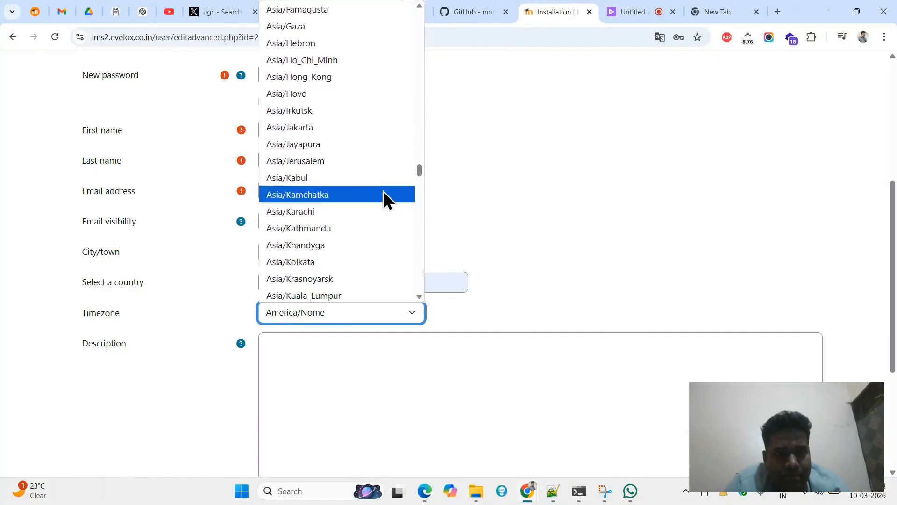
left_click(307, 263)
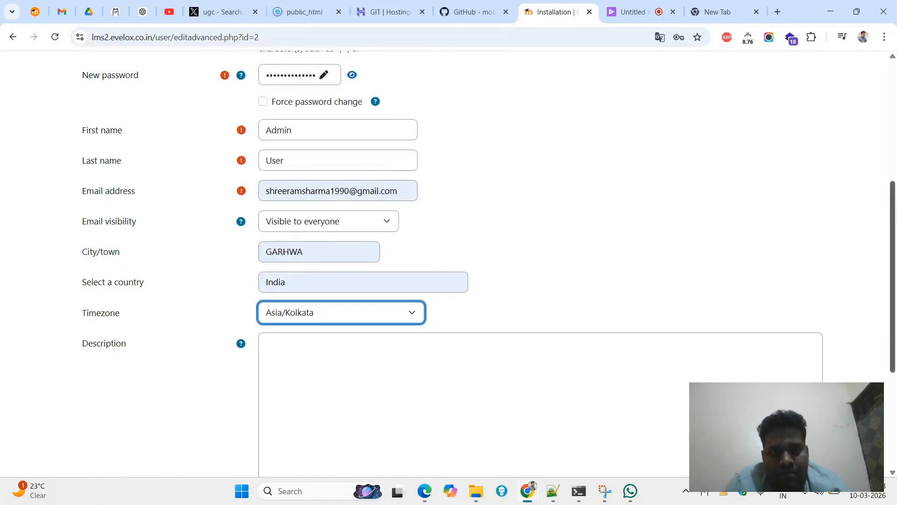
scroll(571, 350, "down", 4)
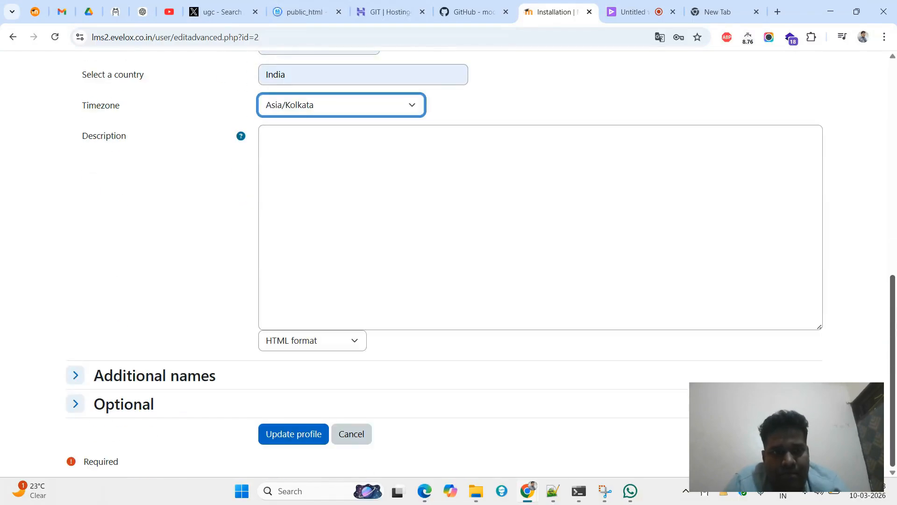
left_click(300, 441)
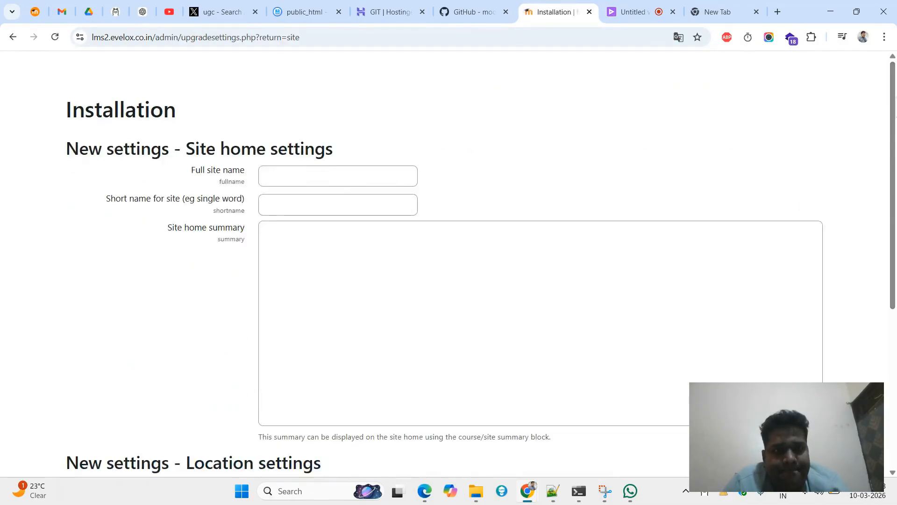
Step: Set both the full site name and the short site name to LMS School
left_click(318, 175)
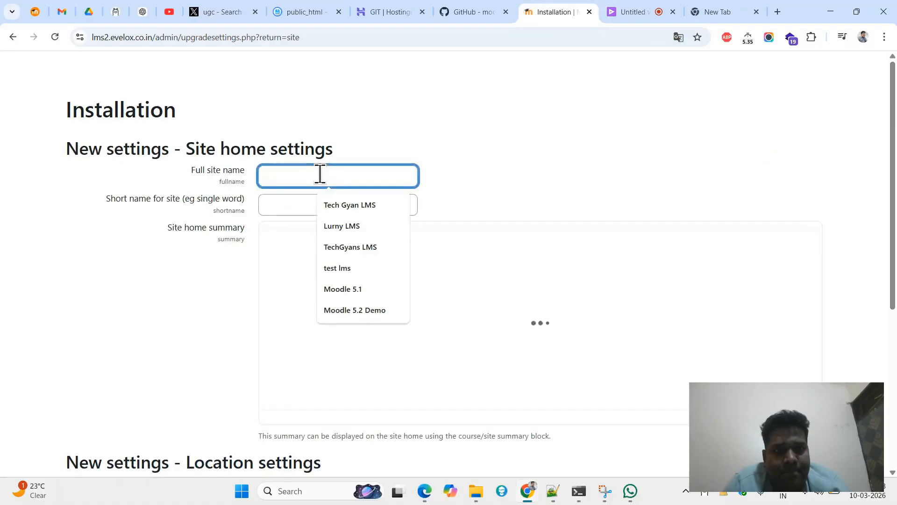
type("LMS School")
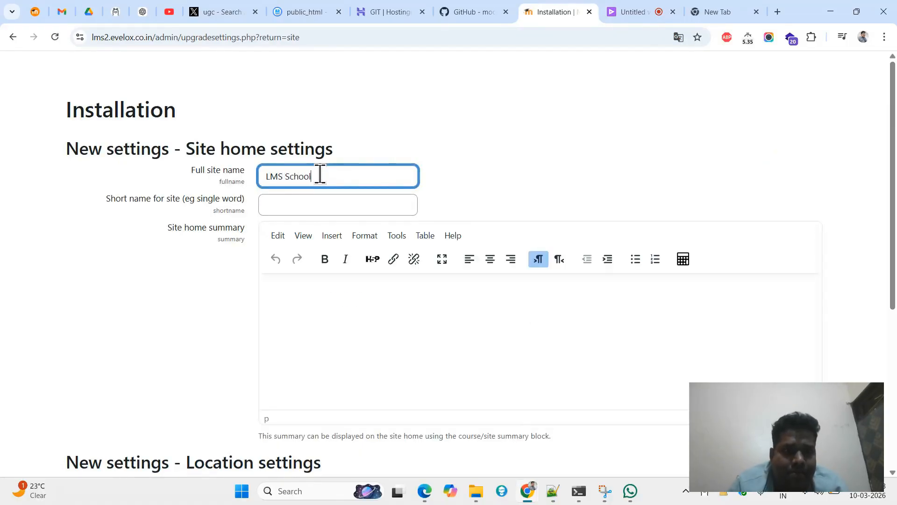
key("ctrl+a")
key("ctrl+c")
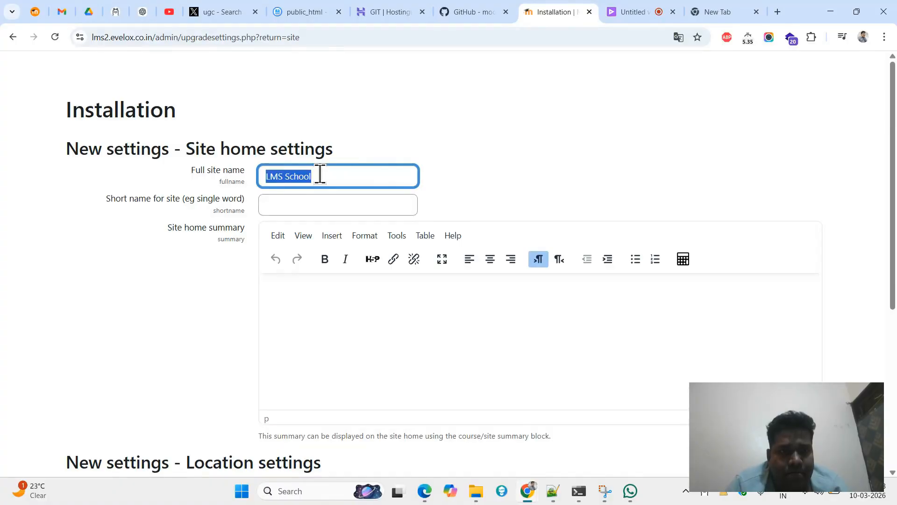
left_click(310, 205)
key("ctrl+v")
Step: Fill in the support email with the saved email address and save the new site settings
left_click_drag(892, 200, 892, 357)
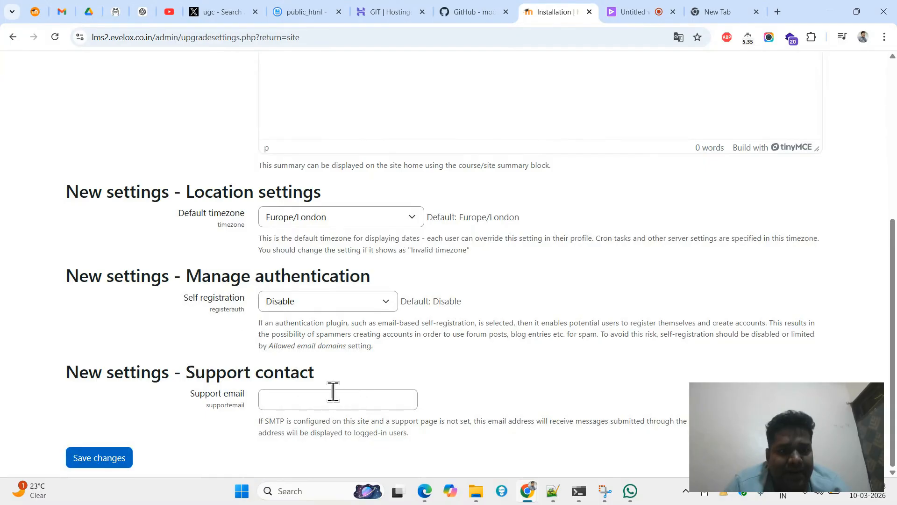
left_click(341, 399)
left_click(402, 343)
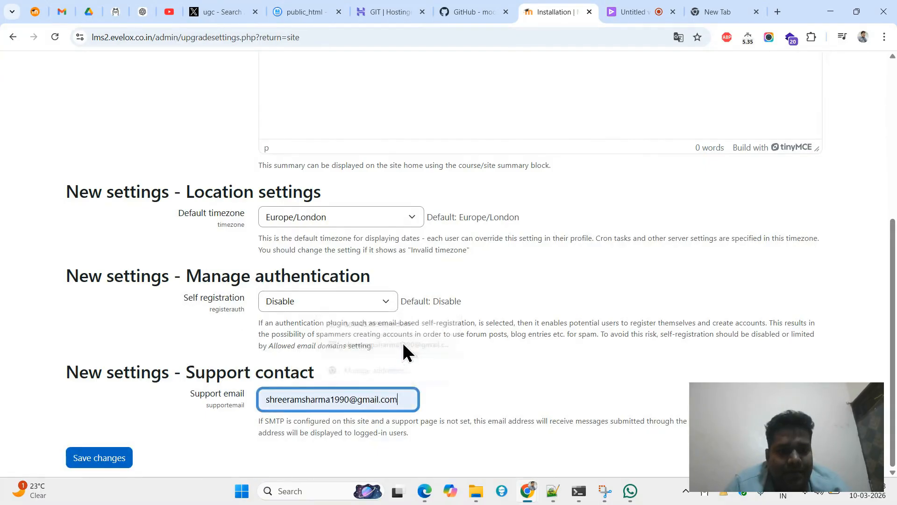
left_click(82, 461)
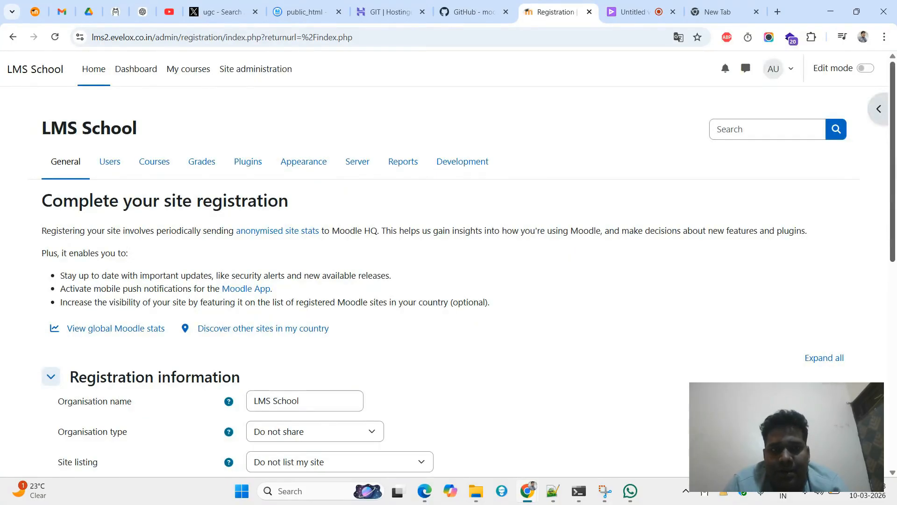
Step: Skip the Moodle site registration and dismiss the side panel tour on the dashboard
left_click_drag(893, 149, 876, 371)
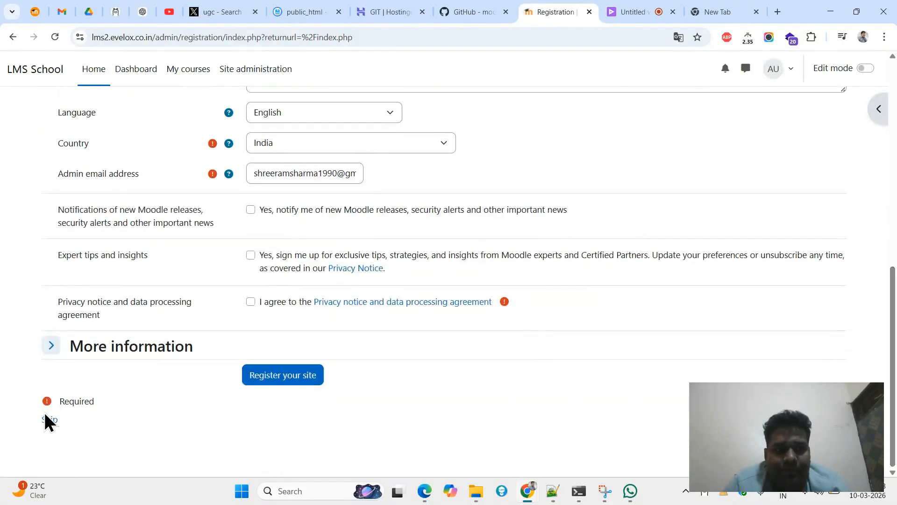
left_click_drag(41, 414, 50, 421)
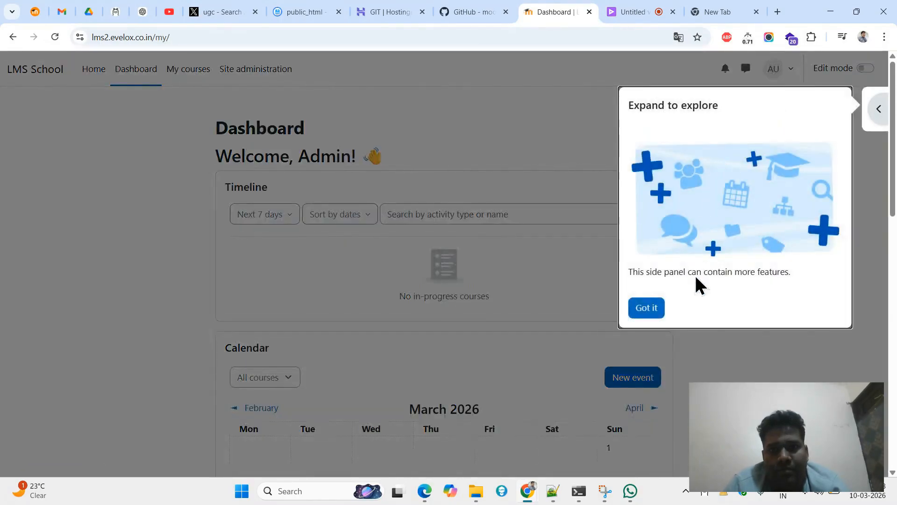
left_click(647, 309)
Step: Log out of LMS School and log back in with the saved administrator credentials
left_click(774, 71)
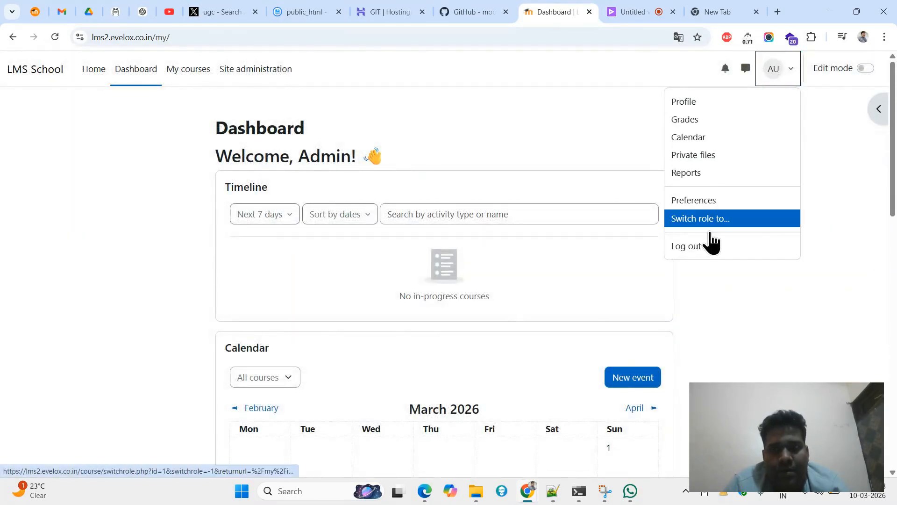
left_click(699, 247)
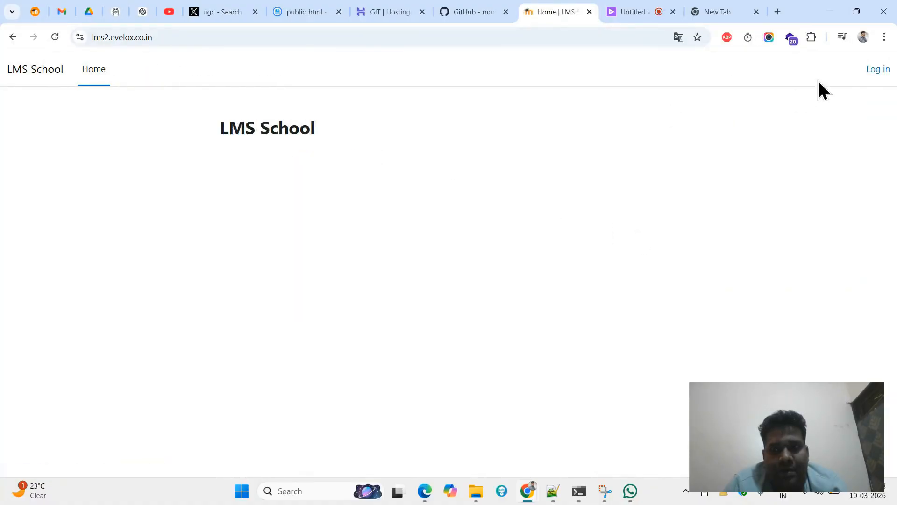
left_click(877, 70)
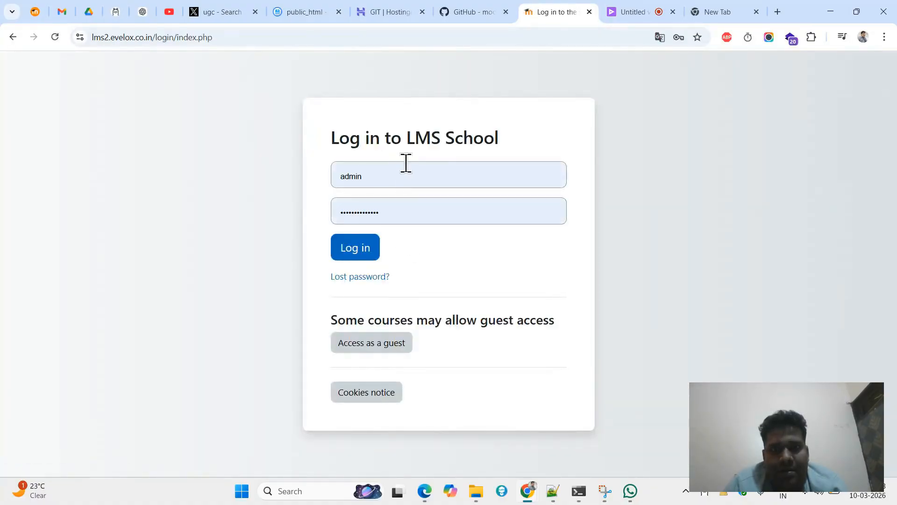
left_click(368, 247)
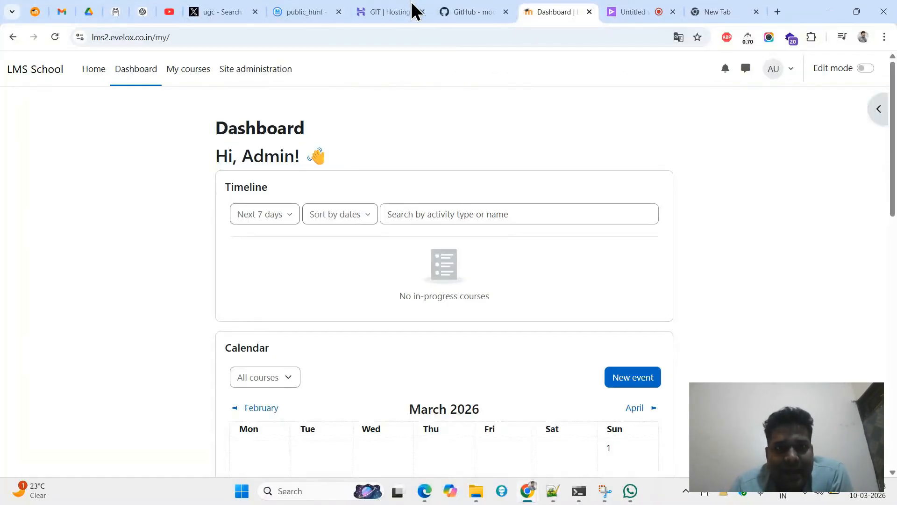
Step: Review the Hostinger GIT repository settings and Moodle's MOODLE_501_STABLE branch on GitHub
left_click(393, 10)
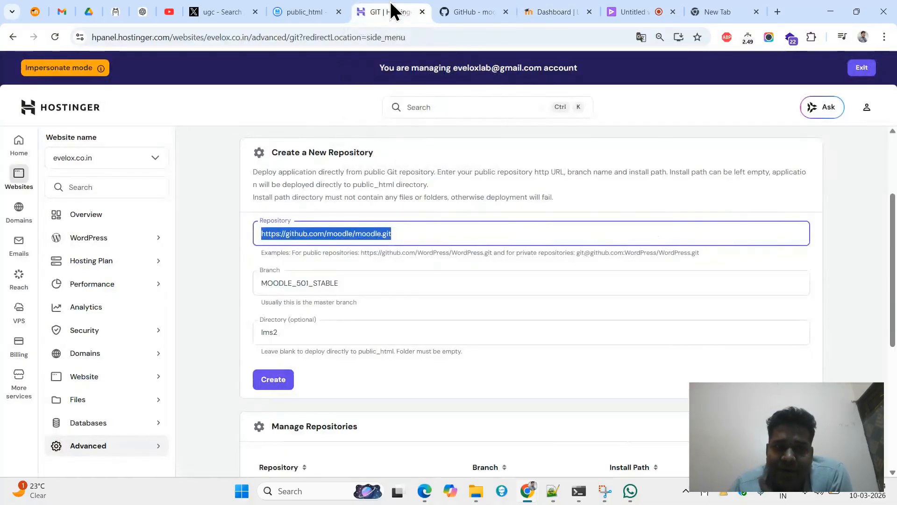
left_click(471, 10)
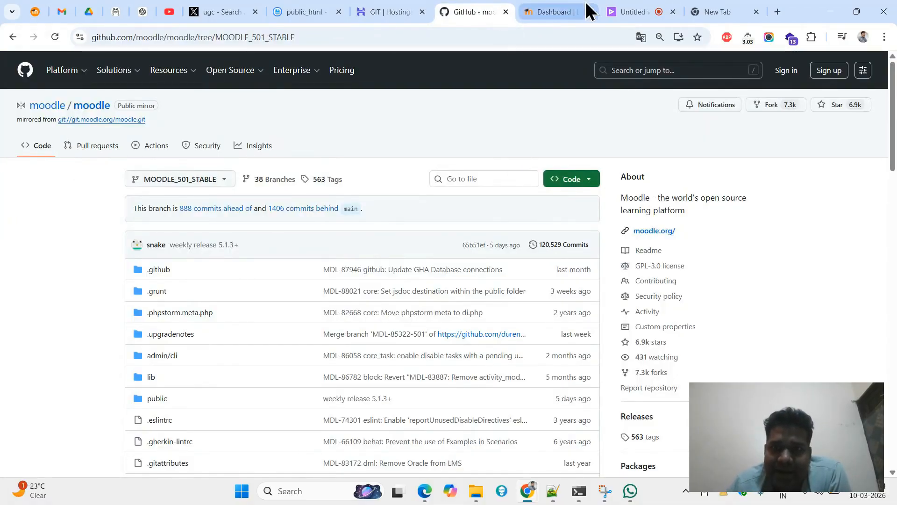
left_click(641, 10)
Step: Return to the LMS School dashboard and open the Site administration page
left_click(574, 10)
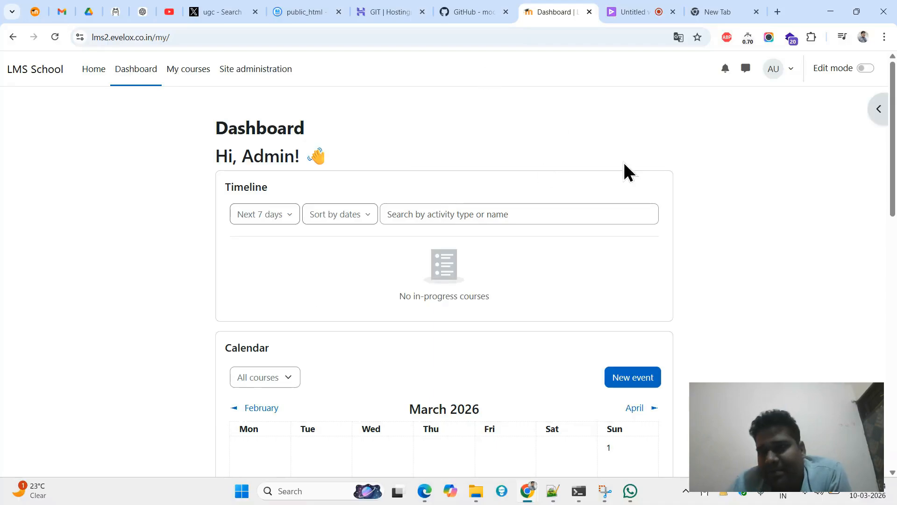
left_click_drag(896, 160, 871, 150)
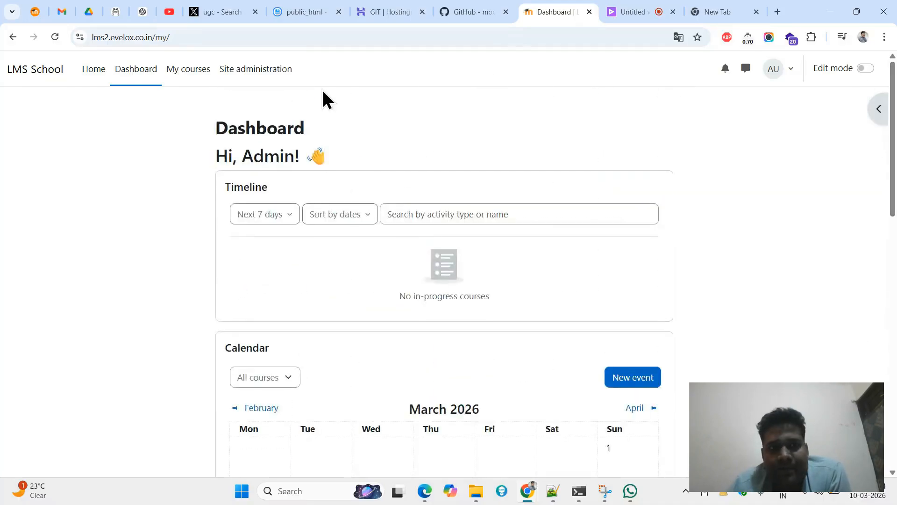
left_click(289, 76)
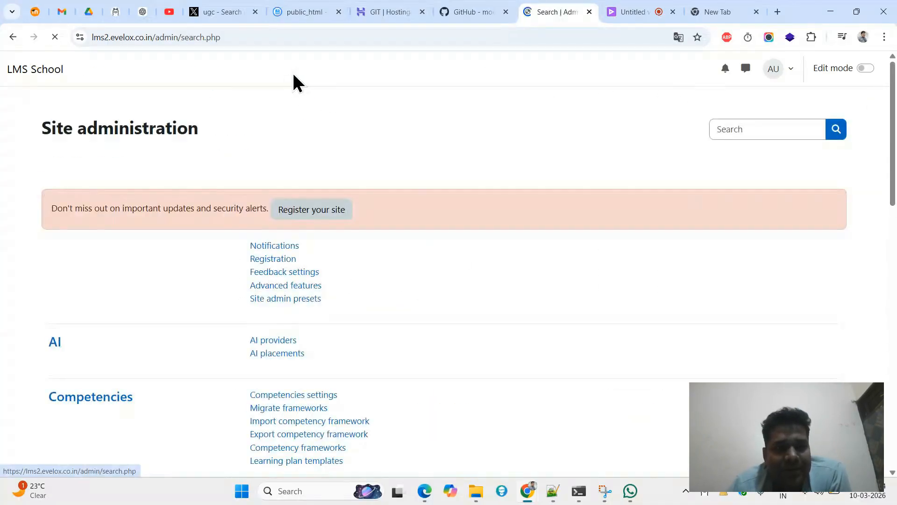